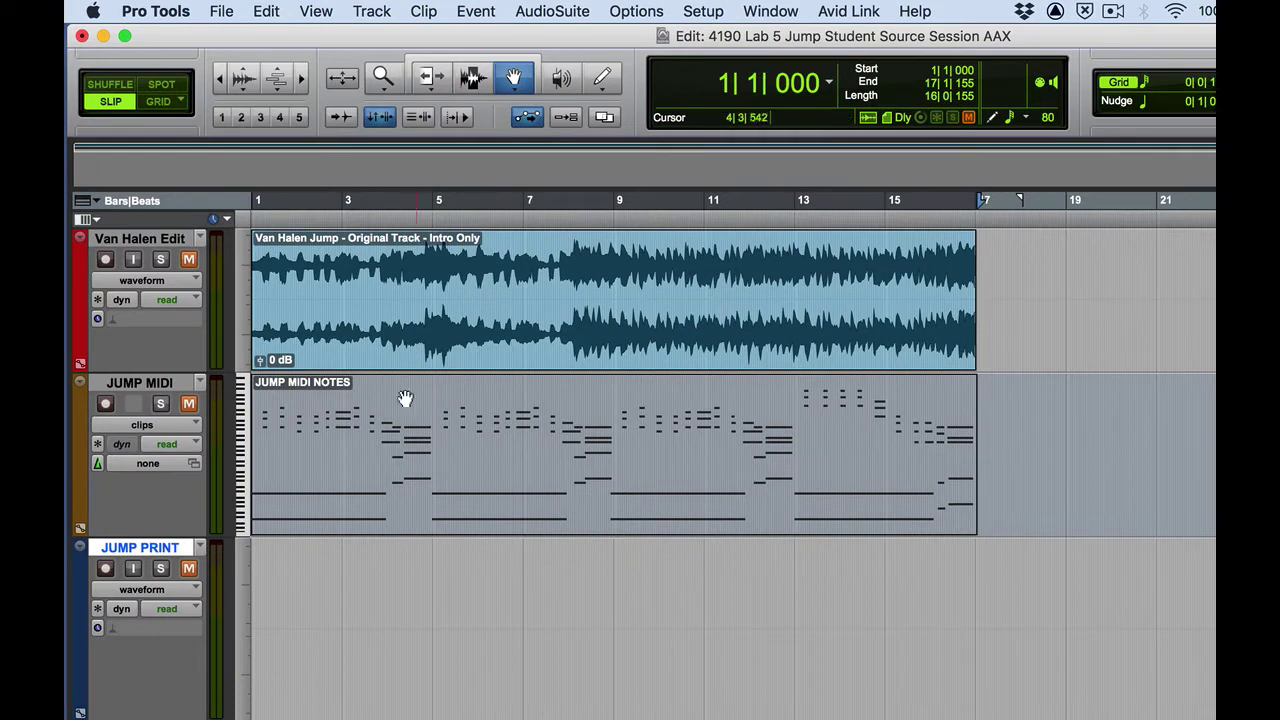
Review the Van Halen Edit, JUMP MIDI and JUMP PRINT tracks by selecting each one in turn
click(146, 242)
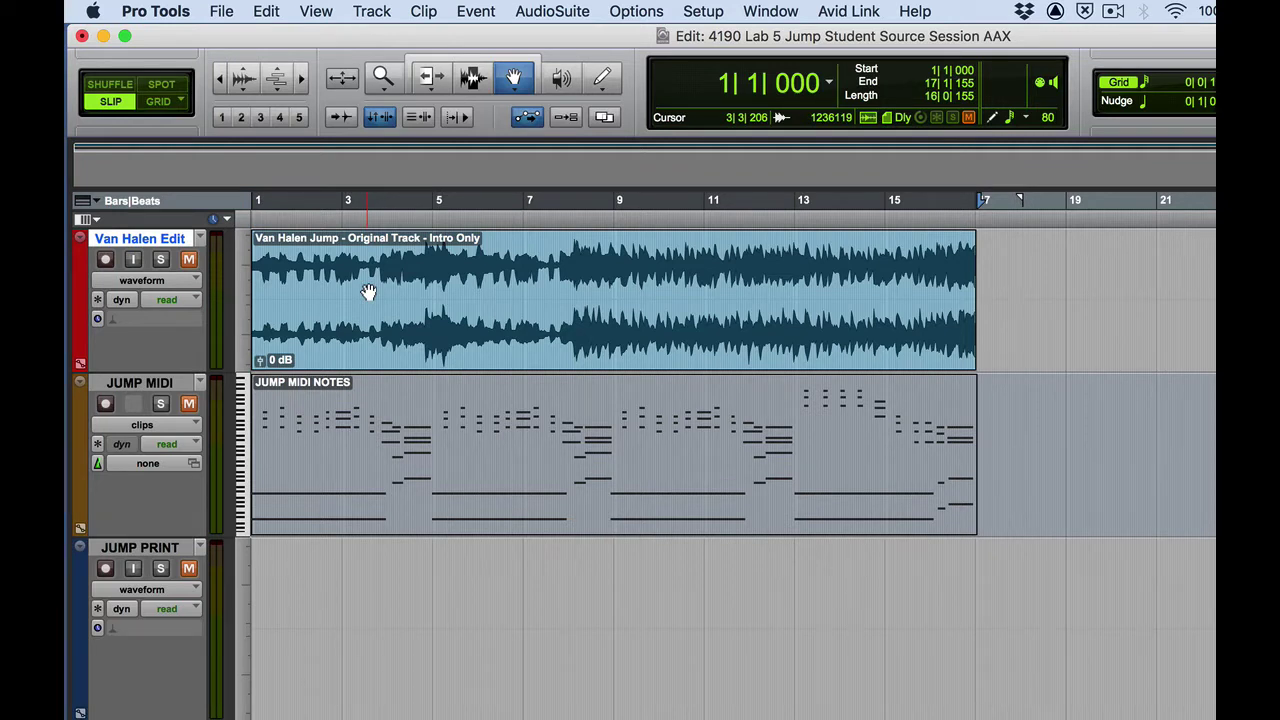
click(140, 385)
click(342, 418)
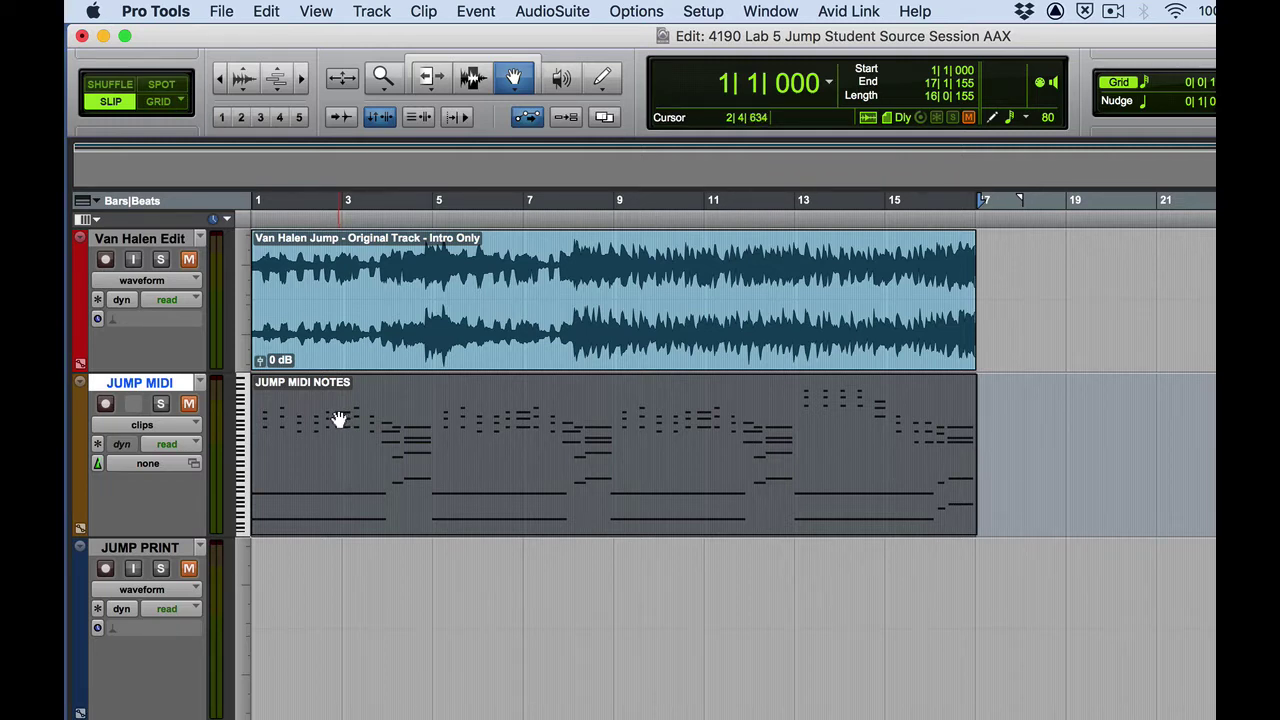
click(150, 552)
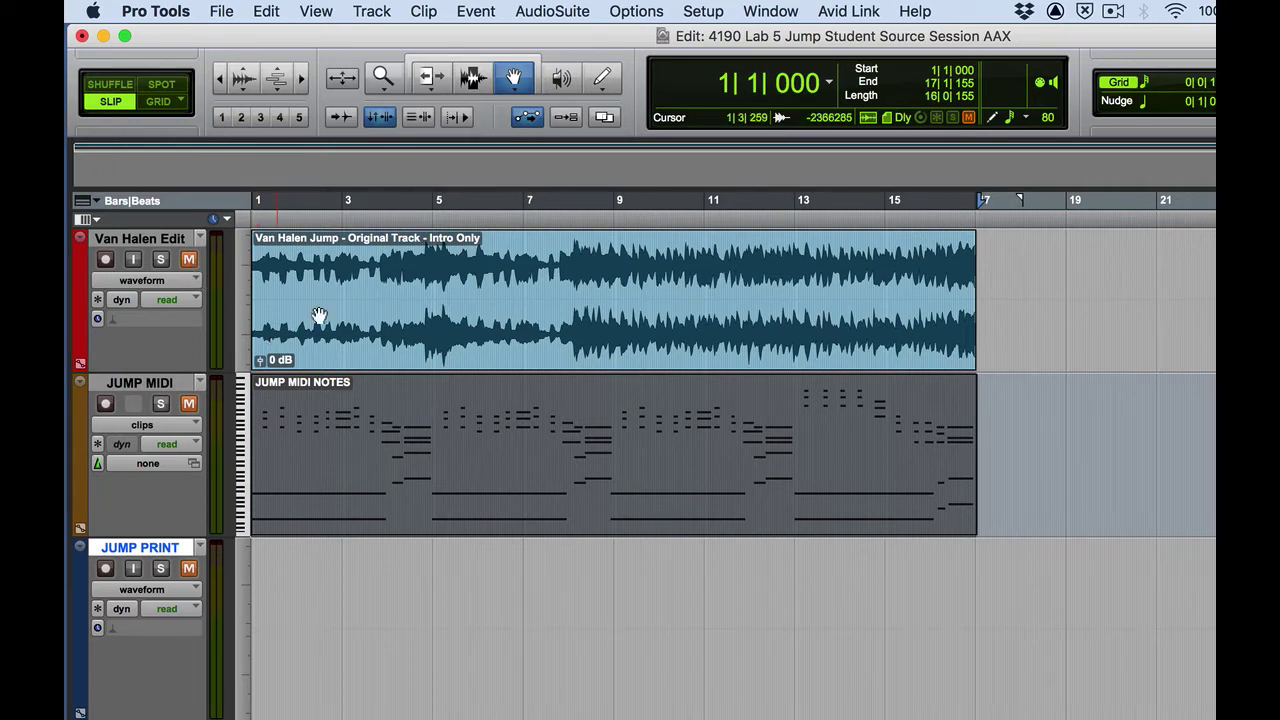
Switch to the Selector tool, test playback from inside the JUMP MIDI NOTES clip, and return to the session start
click(474, 82)
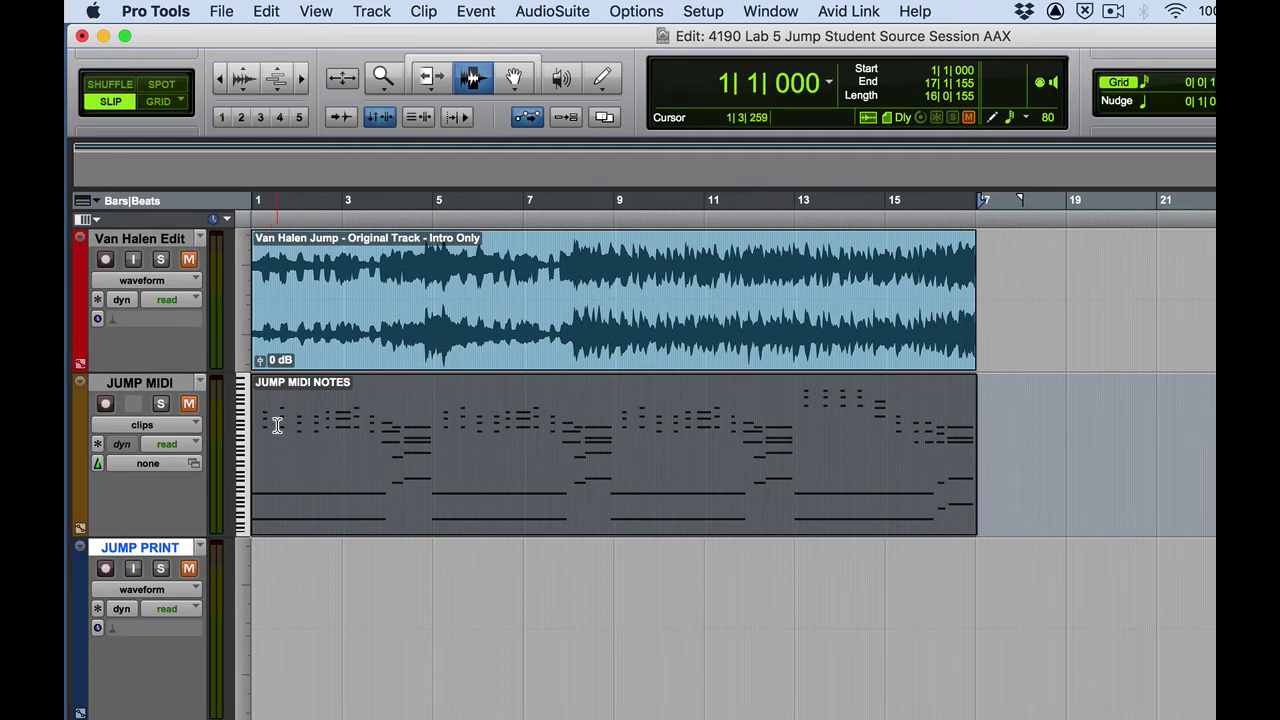
click(274, 428)
key(space)
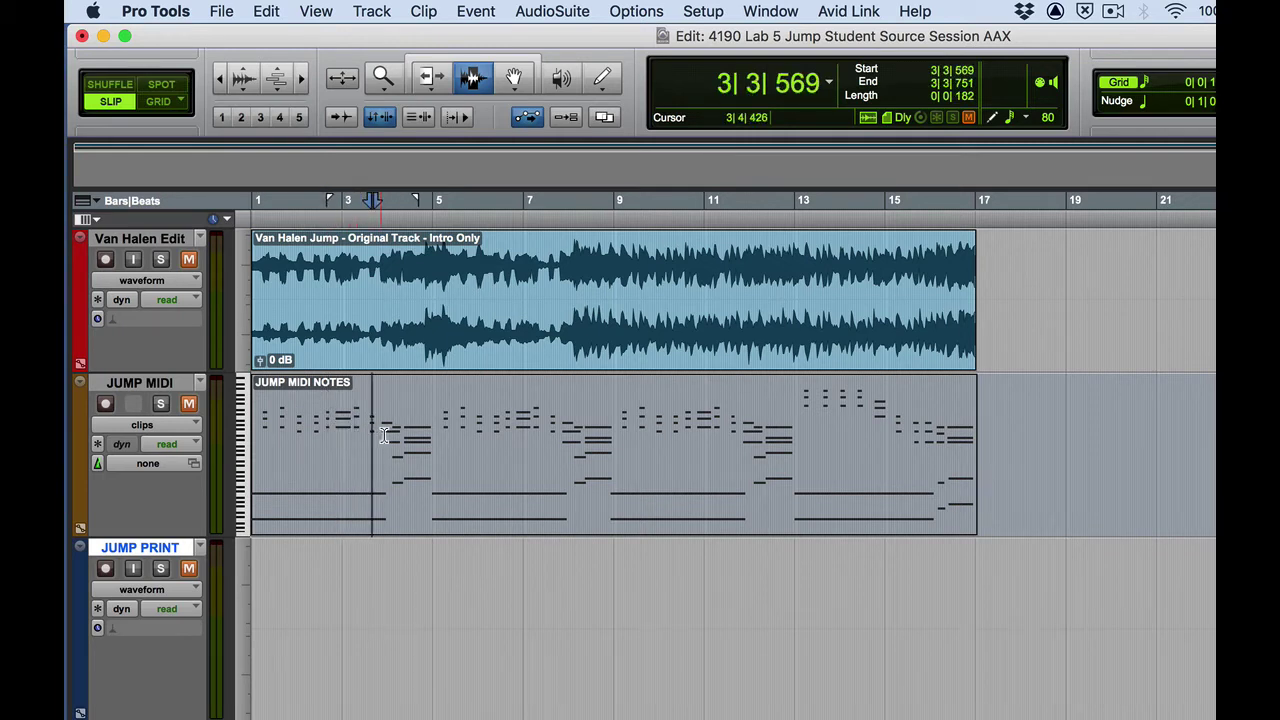
key(space)
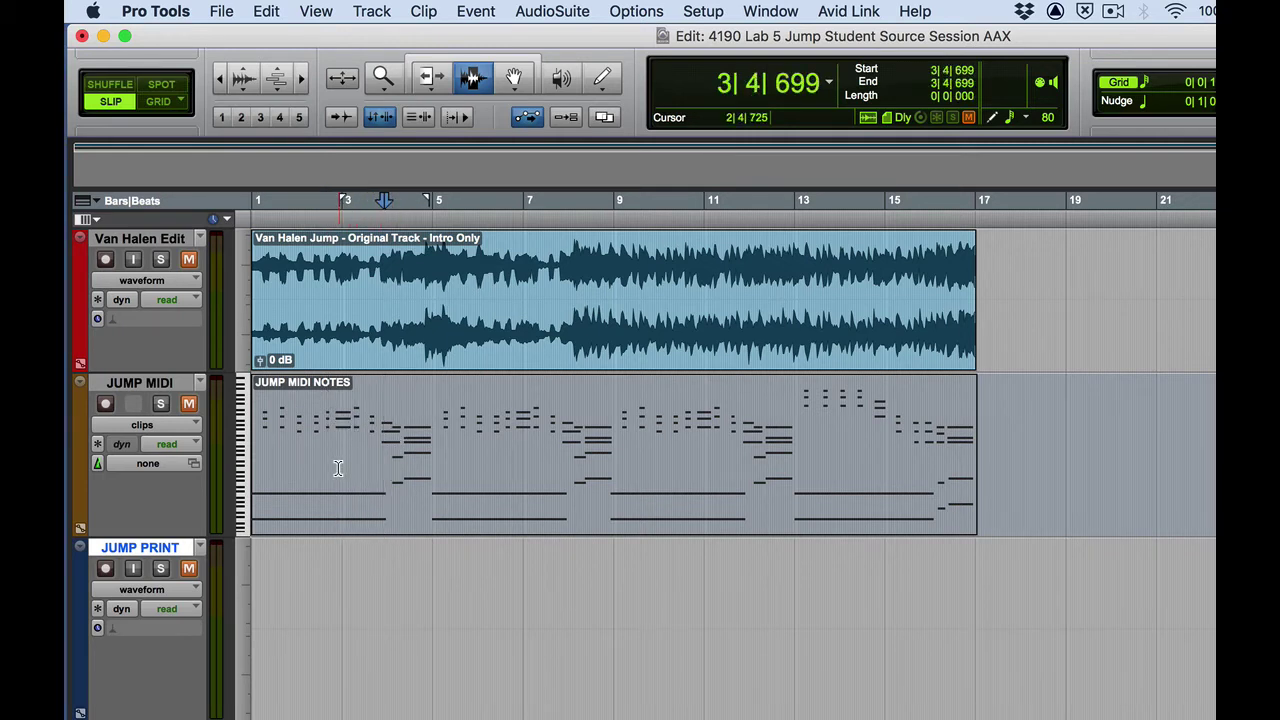
key(Return)
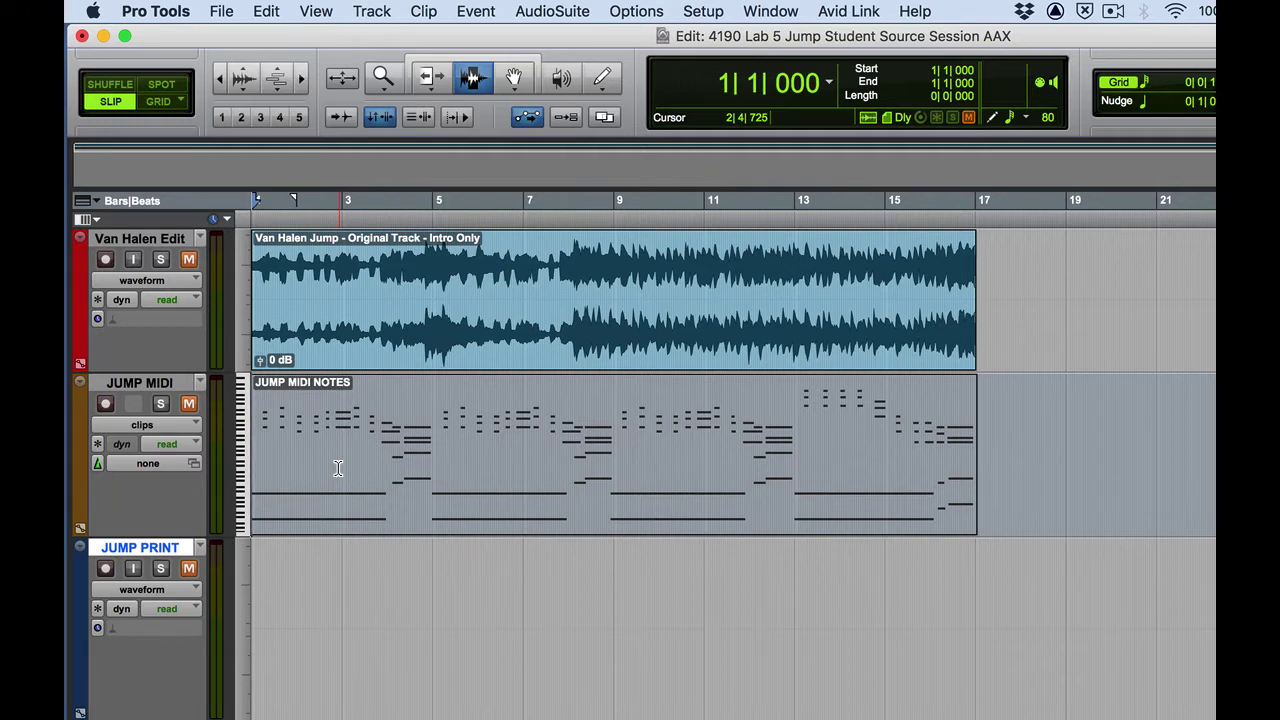
Unmute the Van Halen Edit track and play the original intro from the session start
click(191, 262)
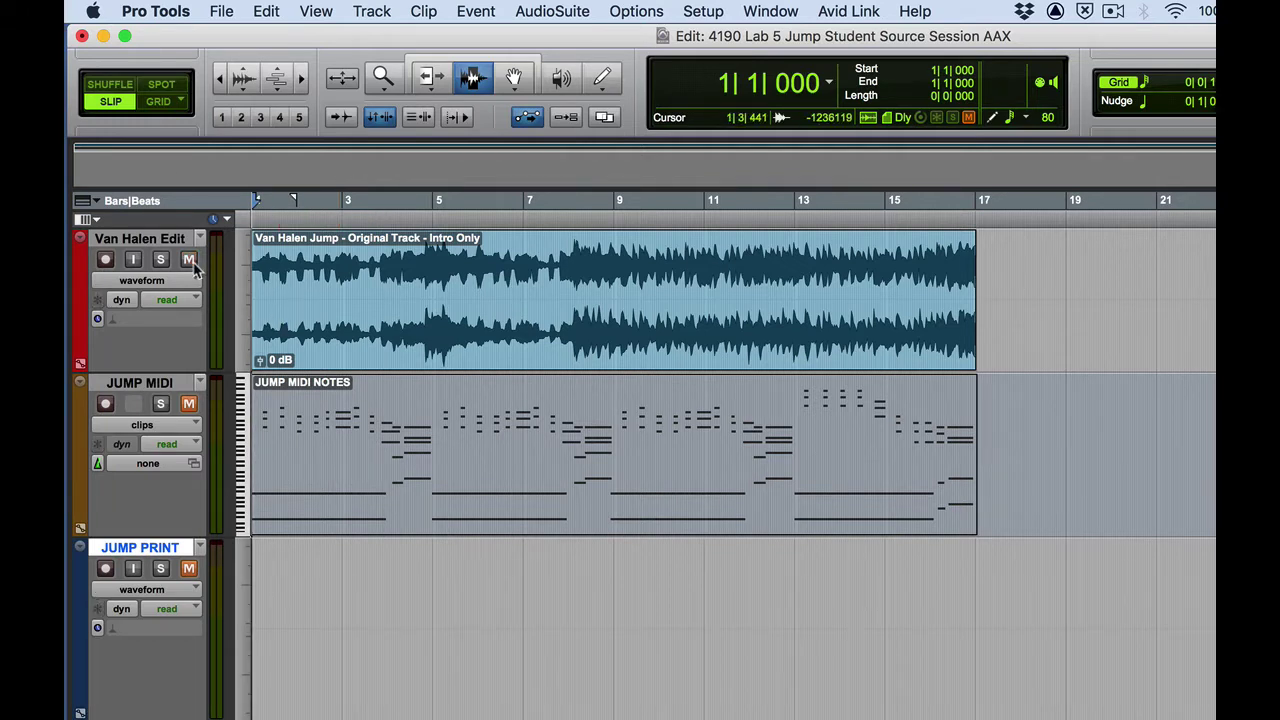
key(space)
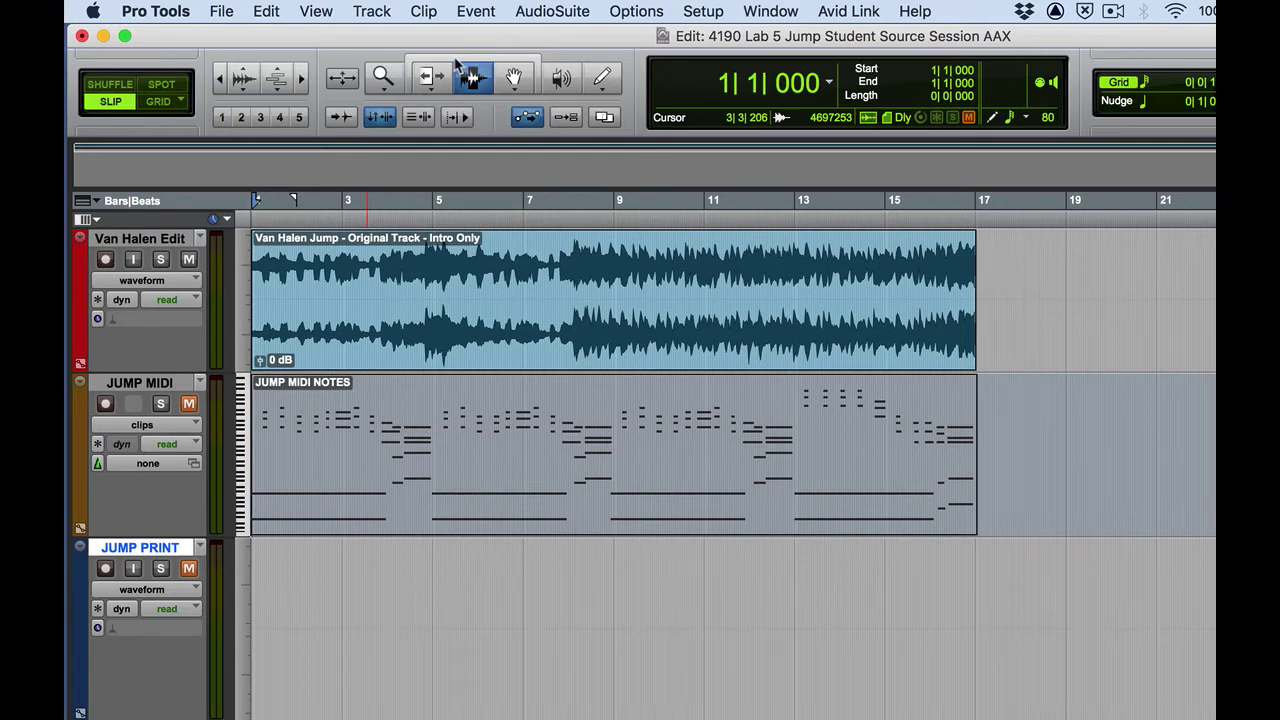
Show the Mix window and insert the stereo multichannel Reason Rack Plugin instrument on the JUMP MIDI track's first insert
key(super+equal)
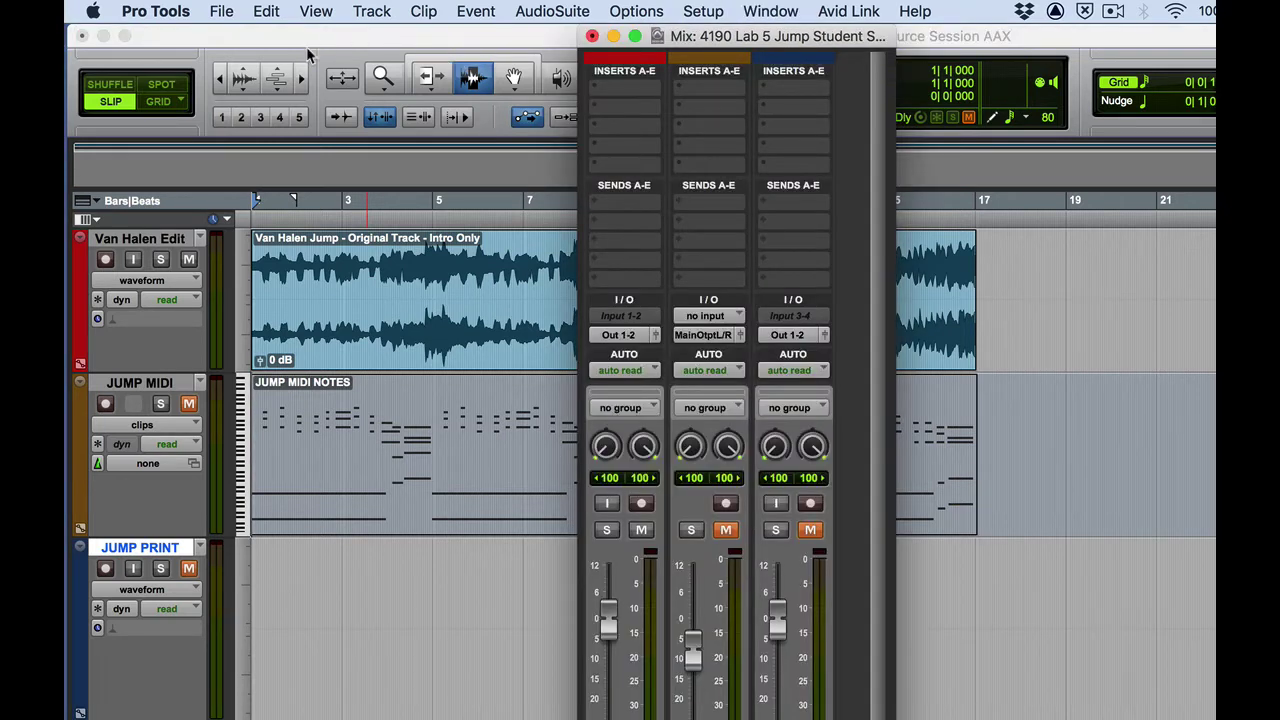
click(680, 95)
mouse_move(680, 95)
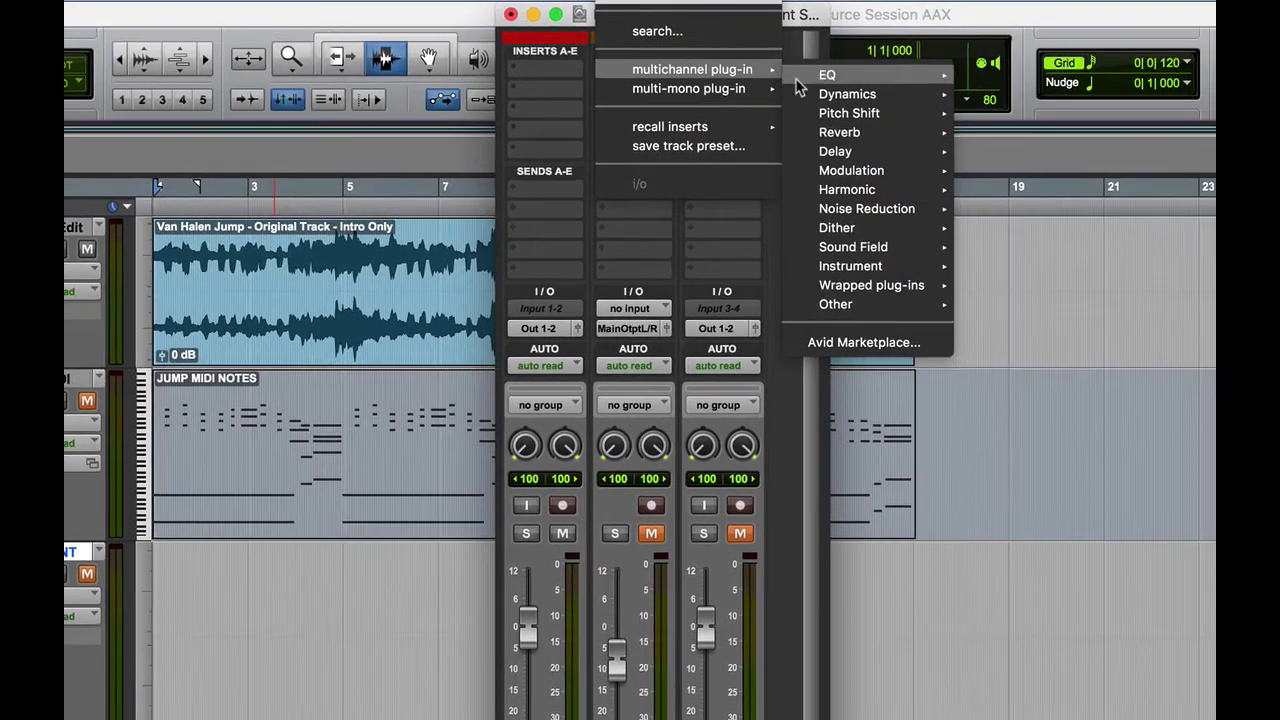
mouse_move(908, 274)
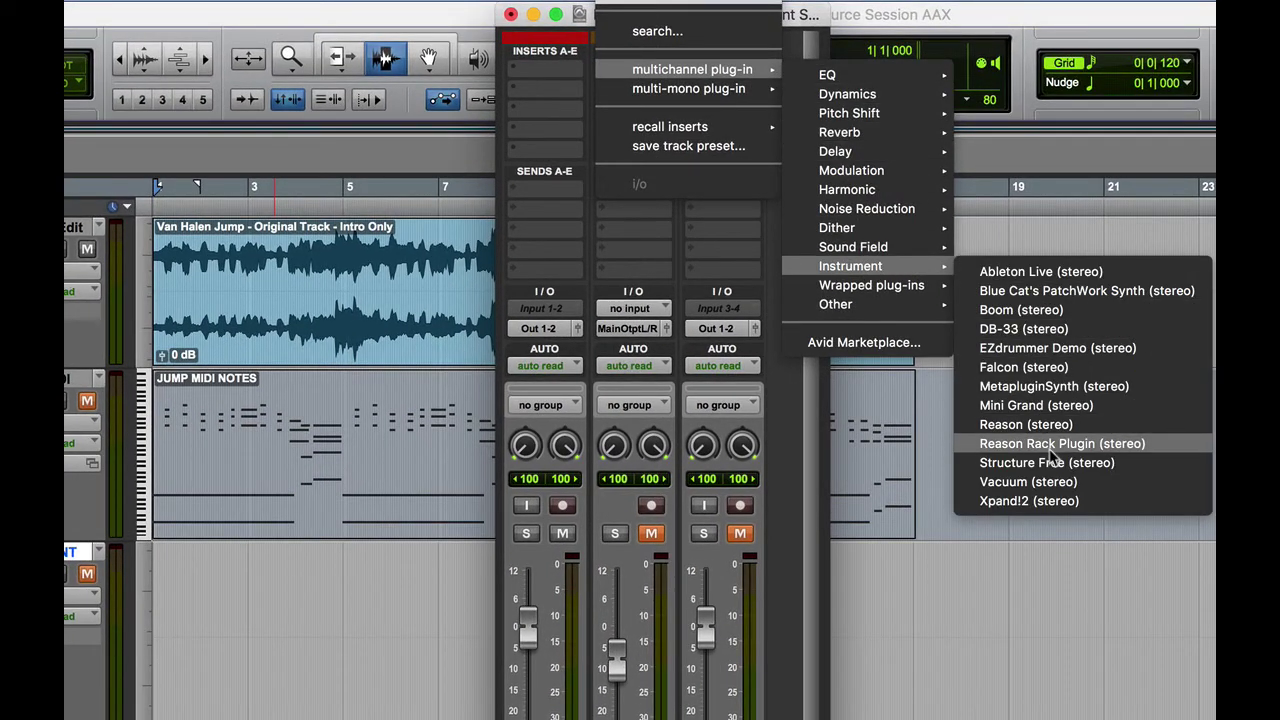
click(1172, 451)
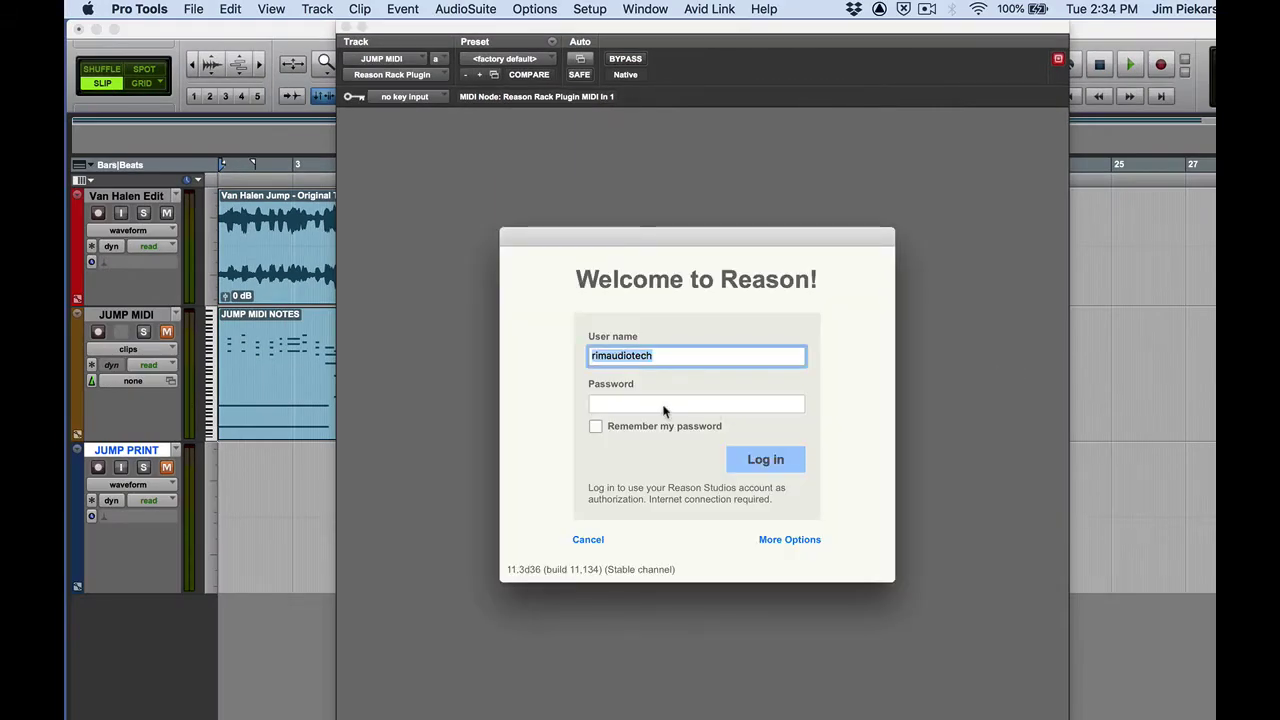
Log in to Reason by entering the account password, and proceed to the empty rack
click(665, 406)
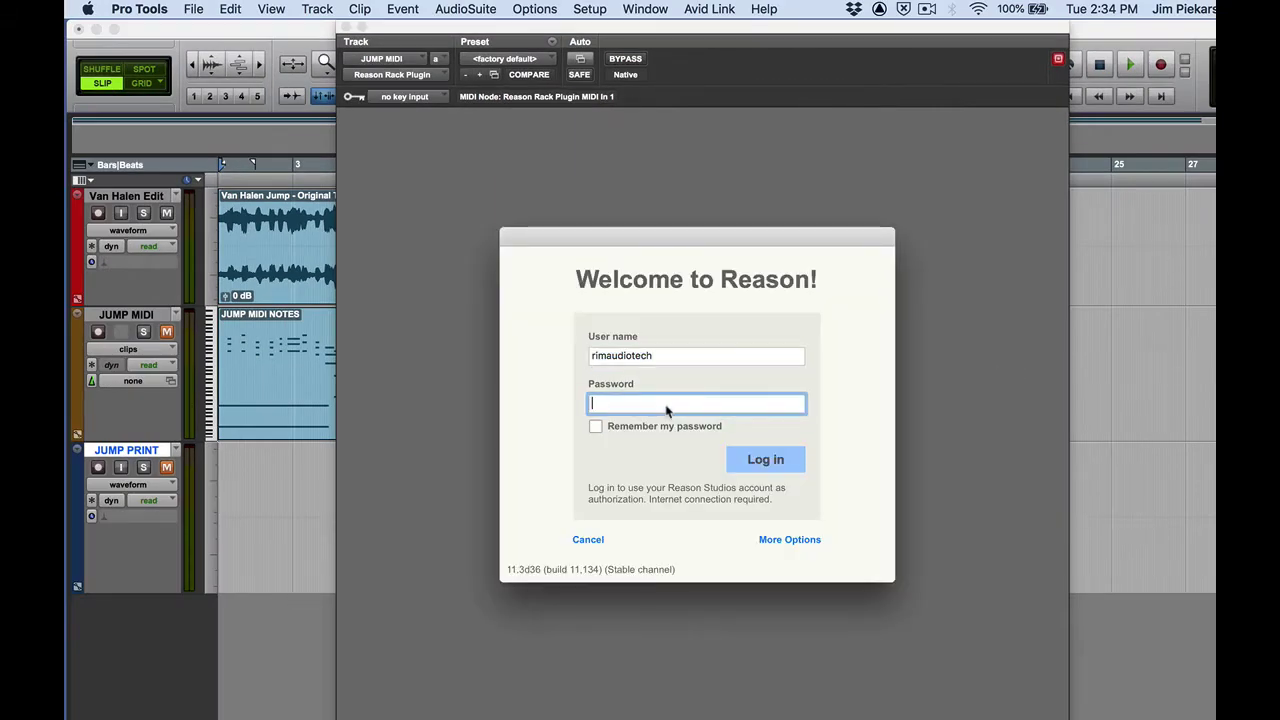
text(r••)
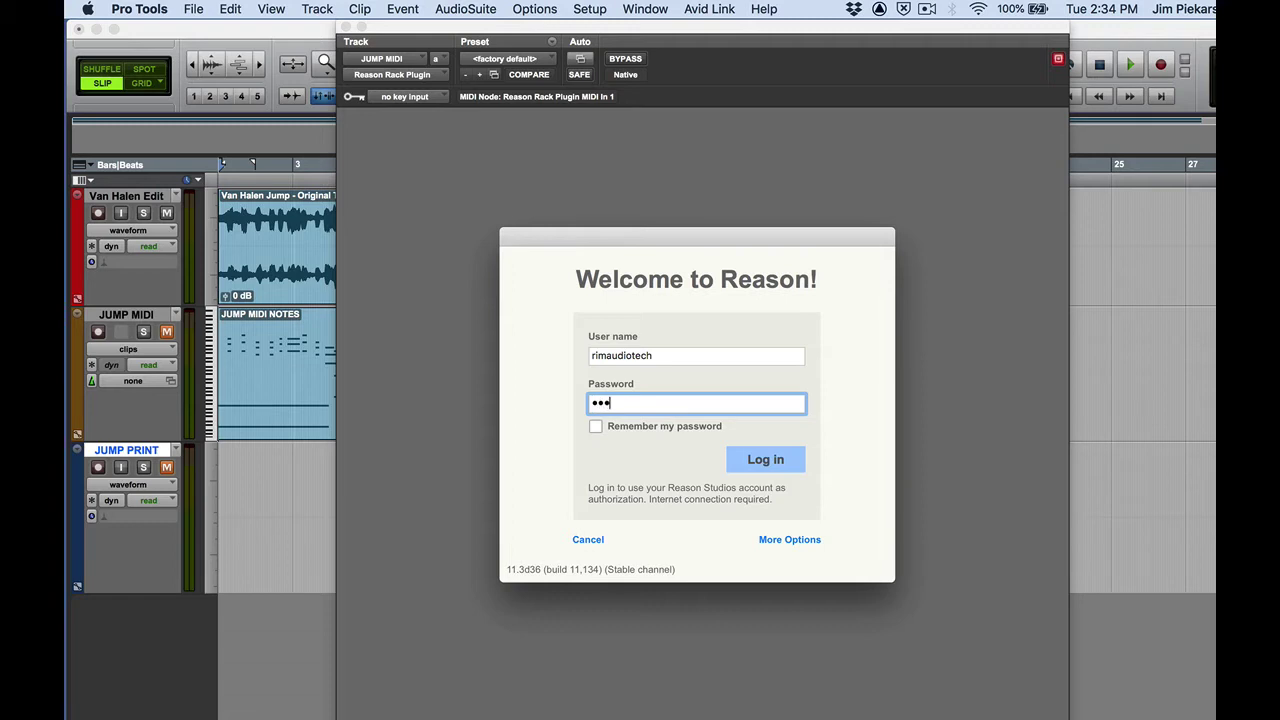
text(••••••••)
click(737, 458)
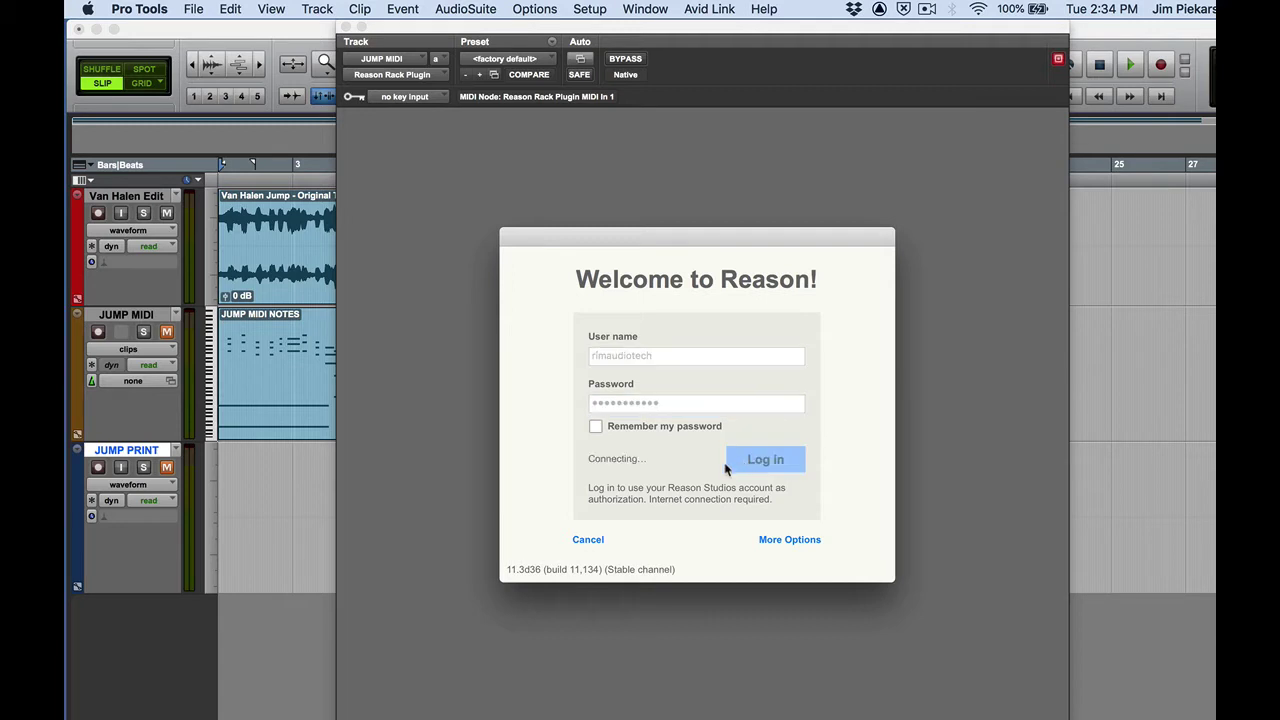
click(575, 508)
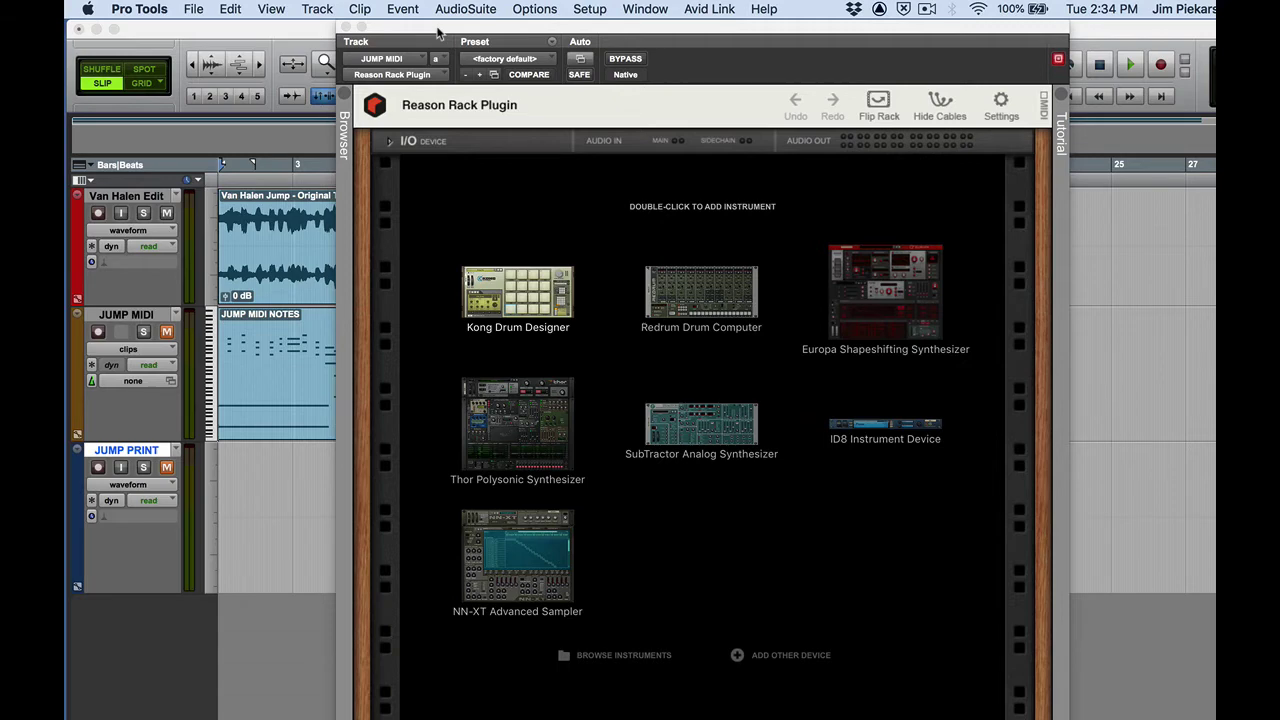
Close the Mix window and move the Reason Rack Plugin and Edit windows aside to uncover the session folder in Finder
drag(437, 34, 805, 425)
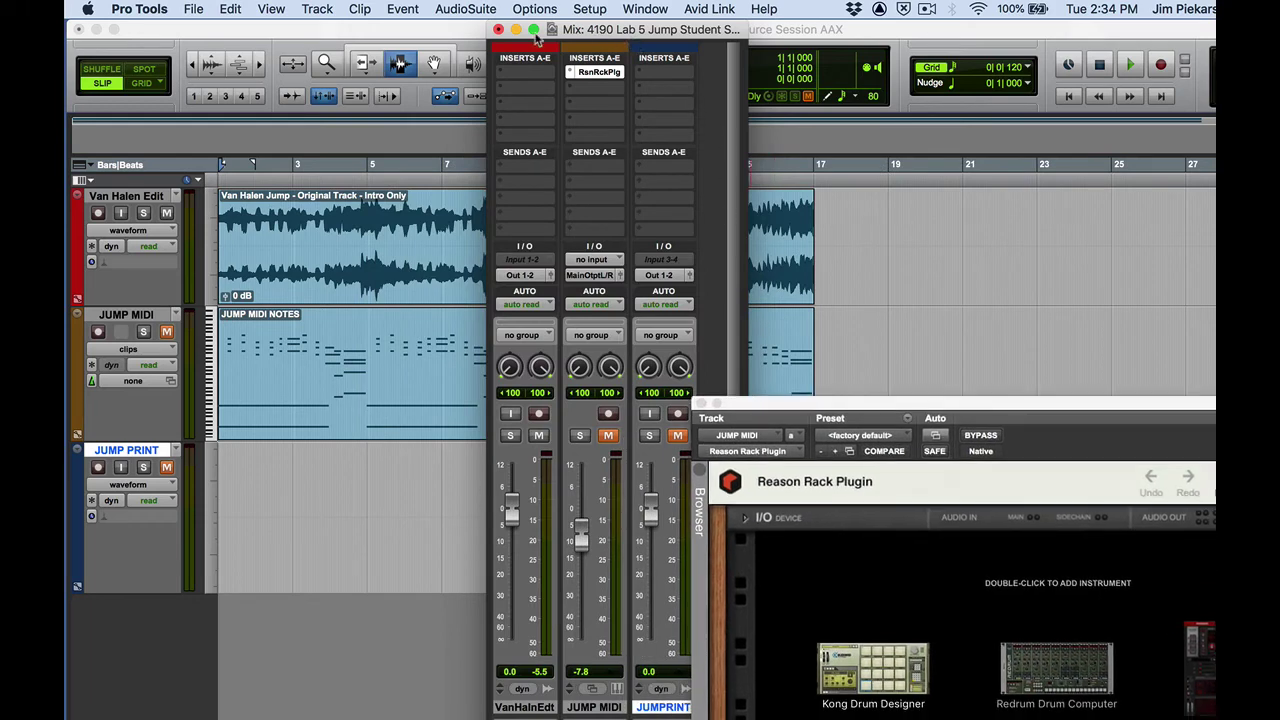
click(498, 30)
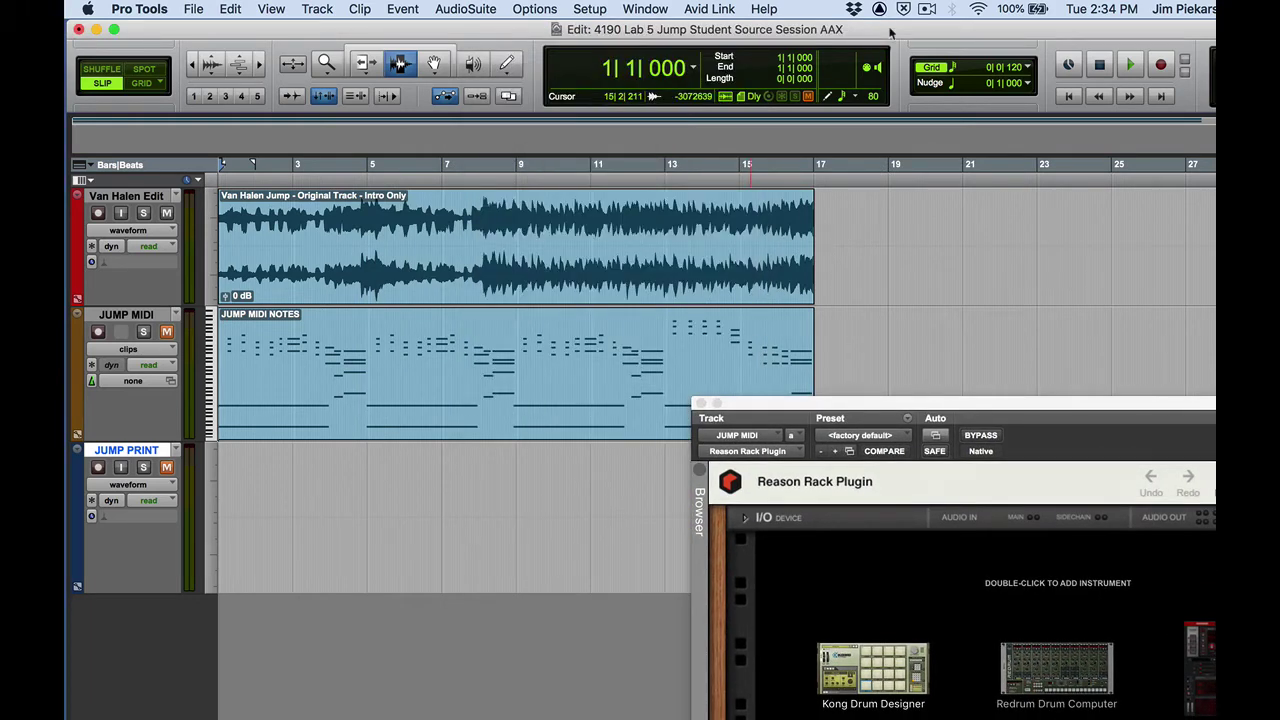
drag(900, 36, 918, 677)
drag(759, 187, 765, 157)
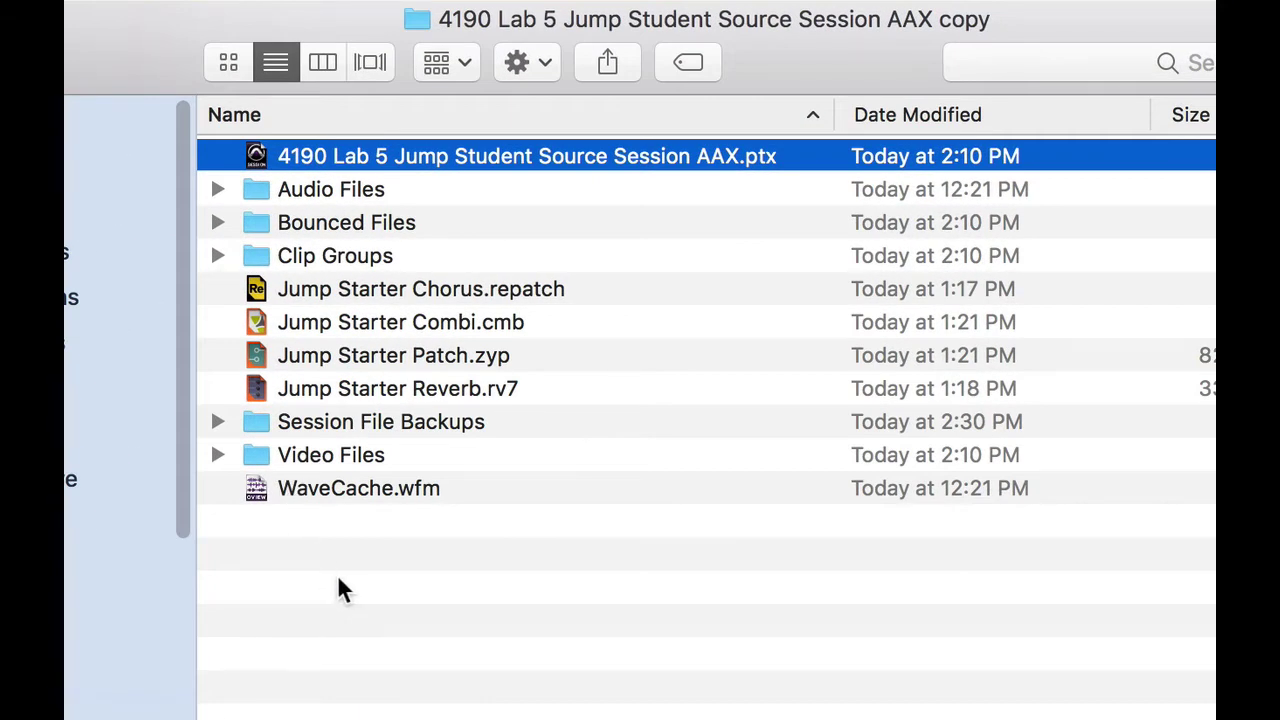
Examine the Audio Files folder and the 4190 Lab 5 Jump Student Source Session AAX.ptx file in the session folder
click(263, 190)
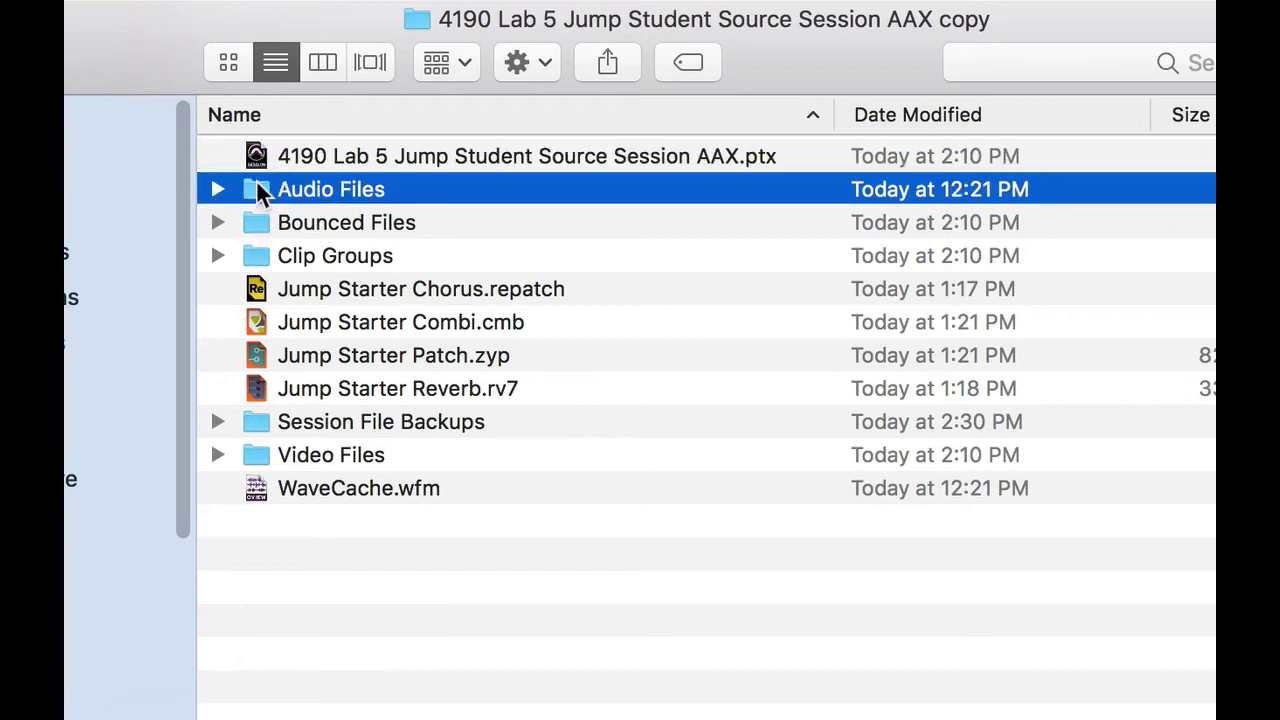
click(260, 160)
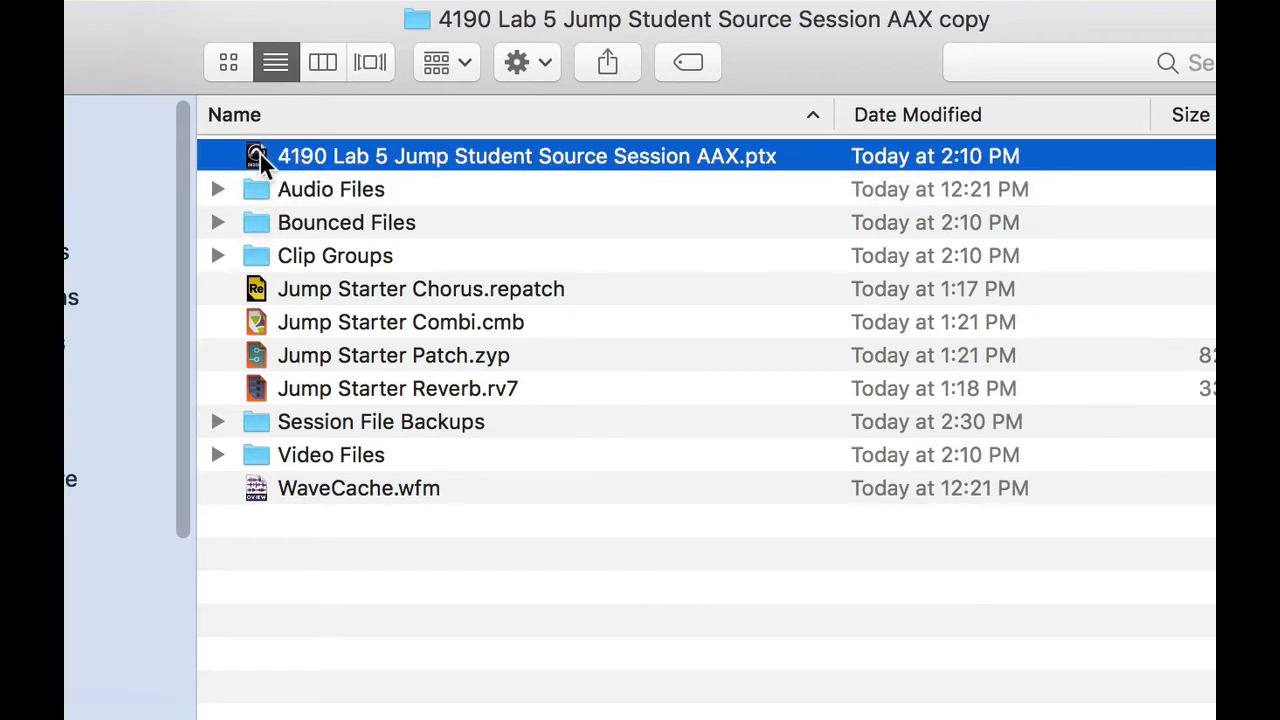
double_click(258, 163)
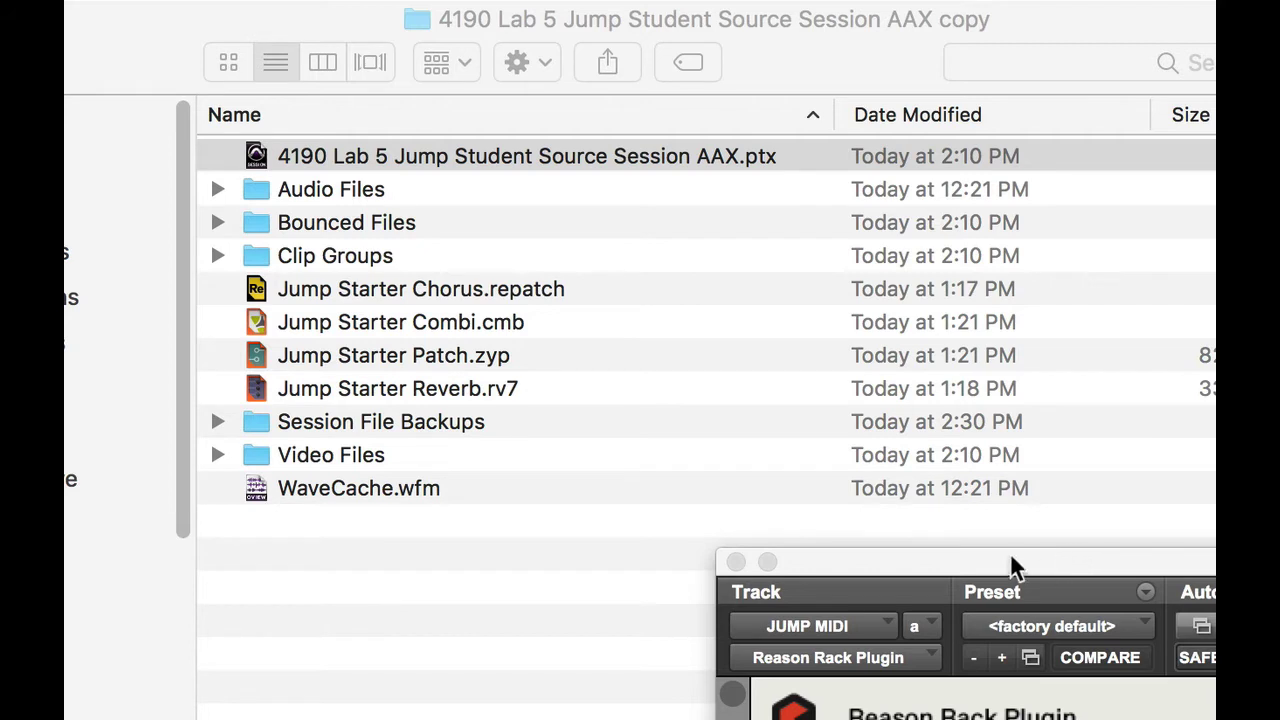
Bring the Reason Rack Plugin window beside the folder and examine the Jump Starter patch, reverb and chorus files
drag(1014, 566, 1026, 0)
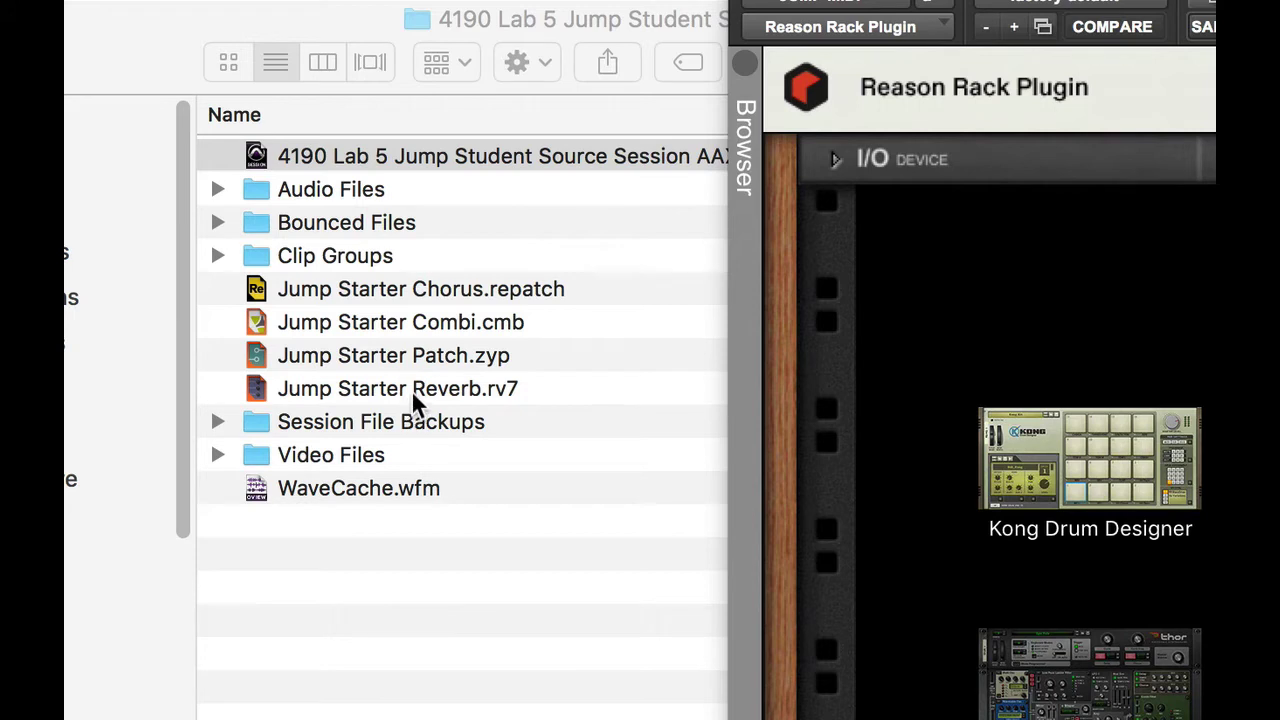
click(255, 360)
click(256, 362)
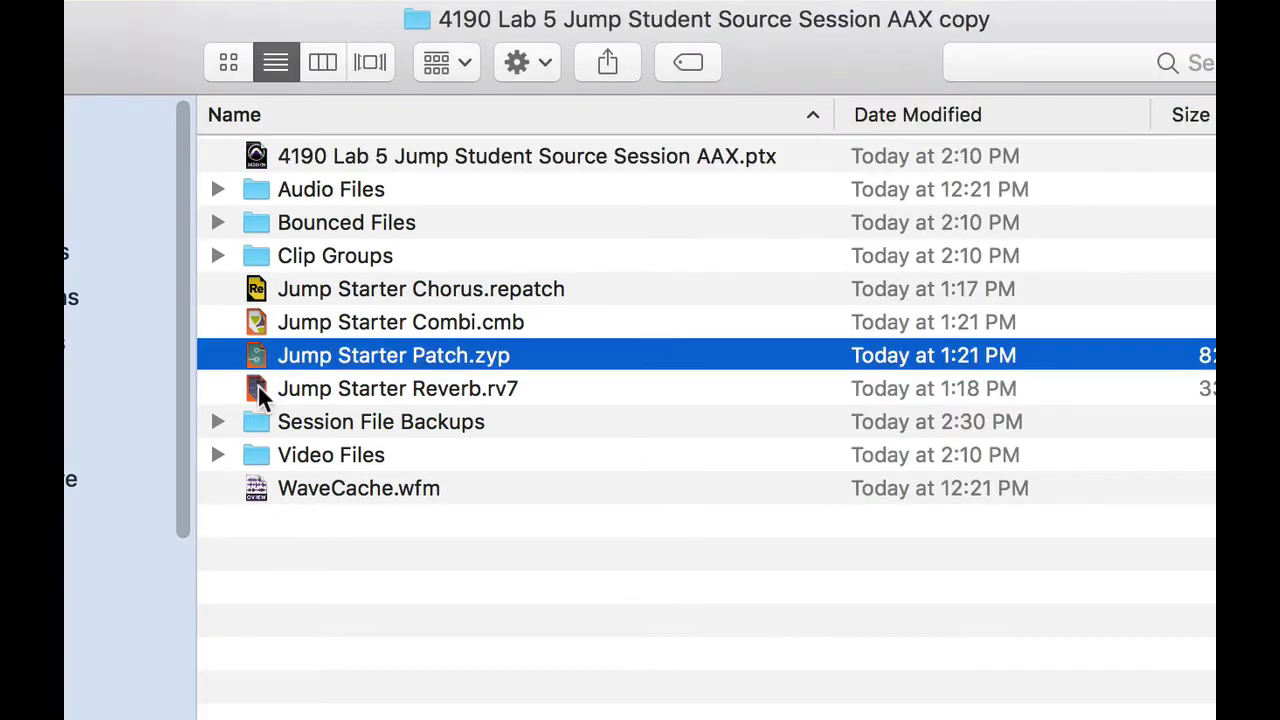
click(257, 385)
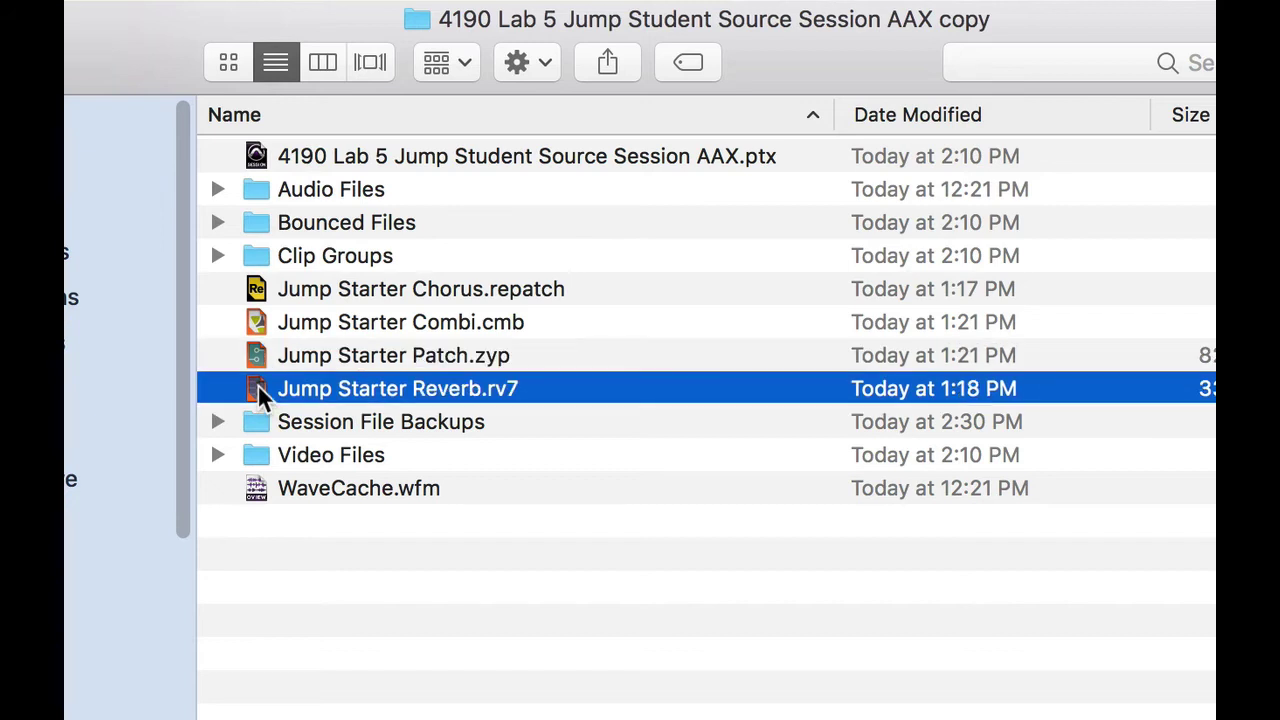
click(256, 287)
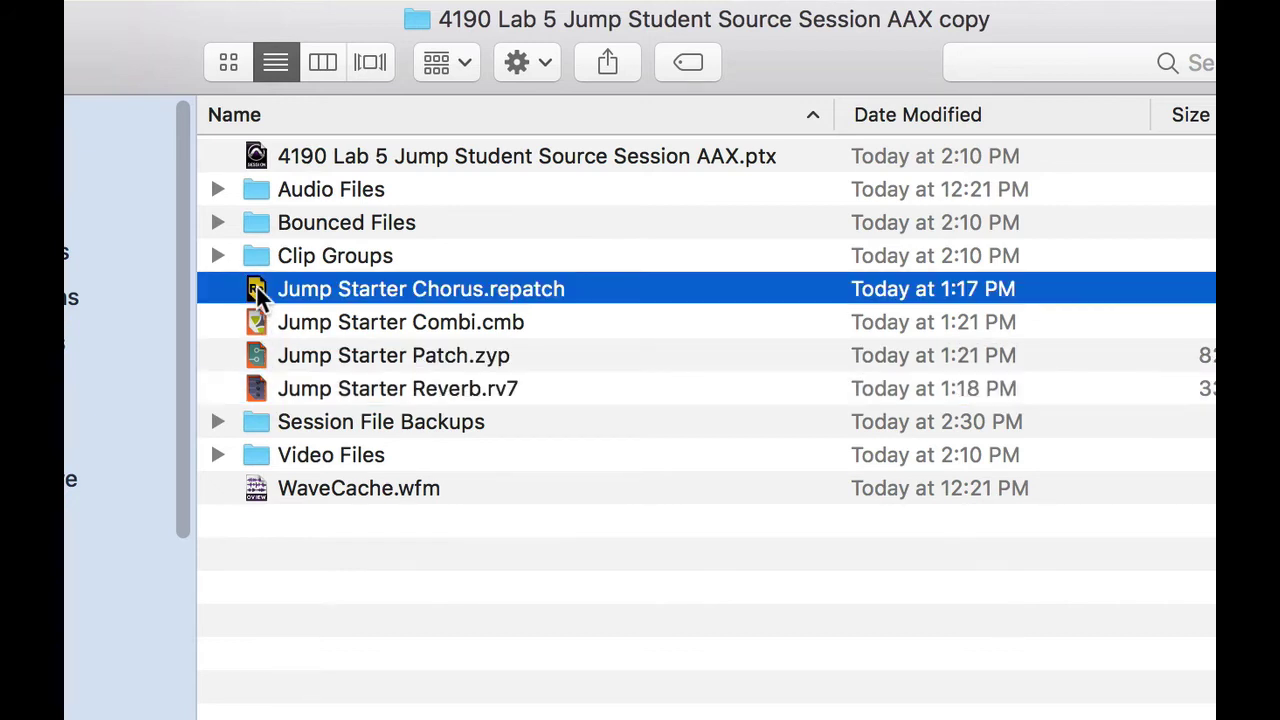
click(256, 365)
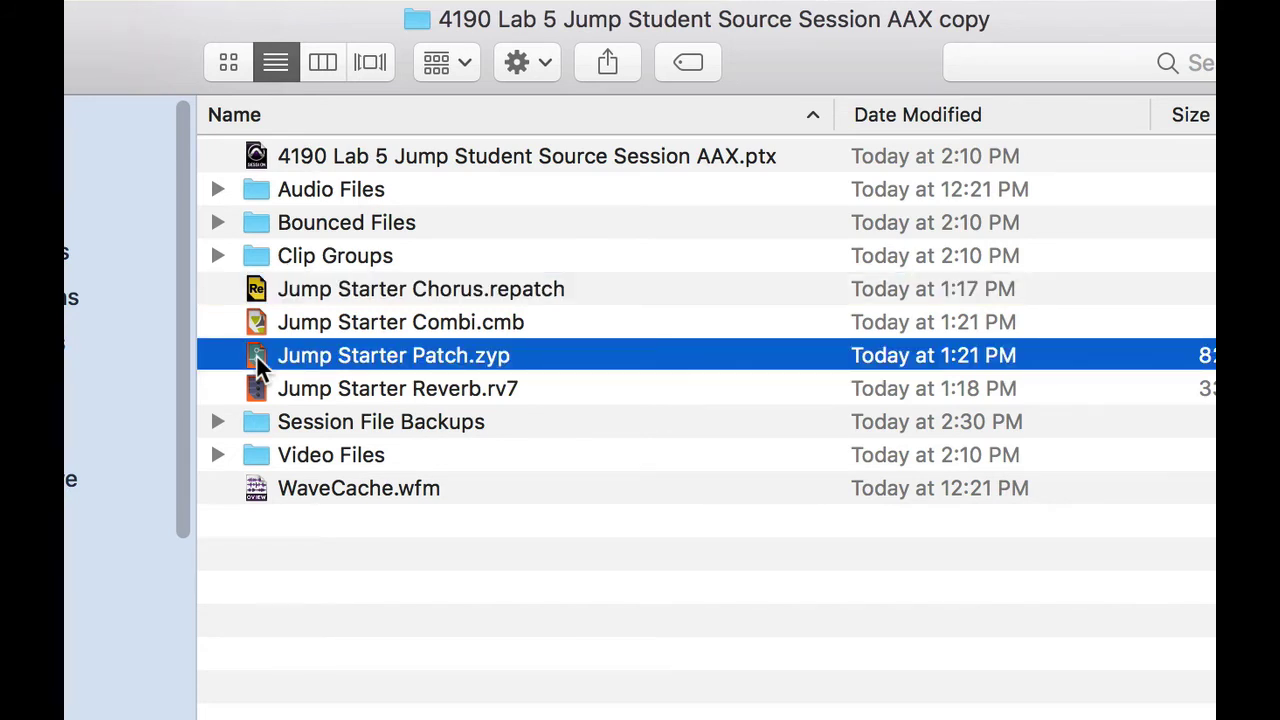
click(254, 386)
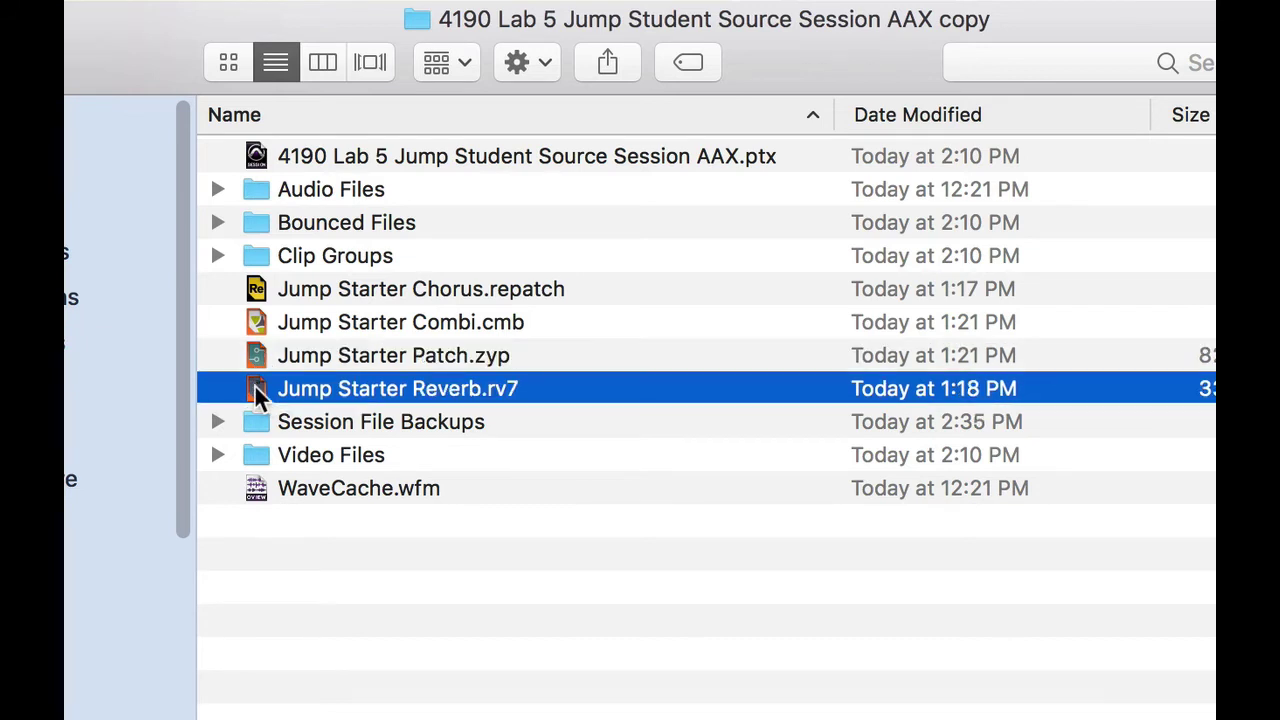
click(256, 286)
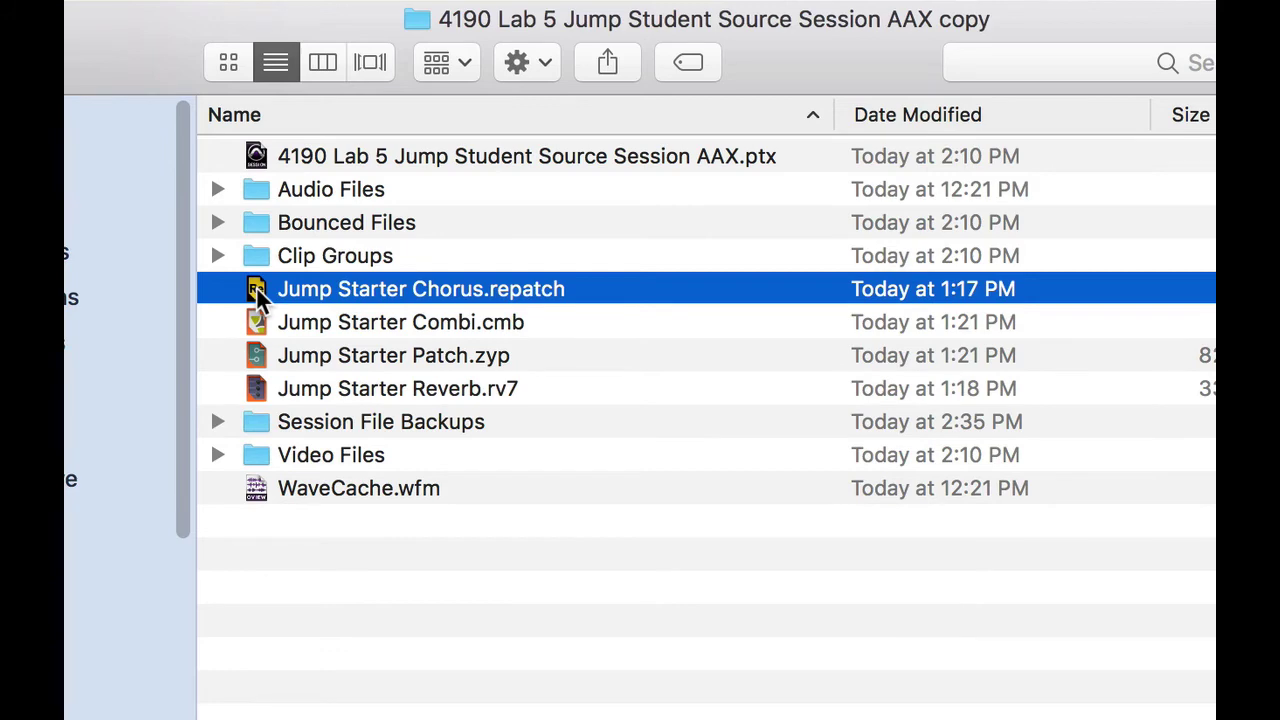
Load Jump Starter Combi.cmb from the session folder into the empty Reason rack
click(254, 332)
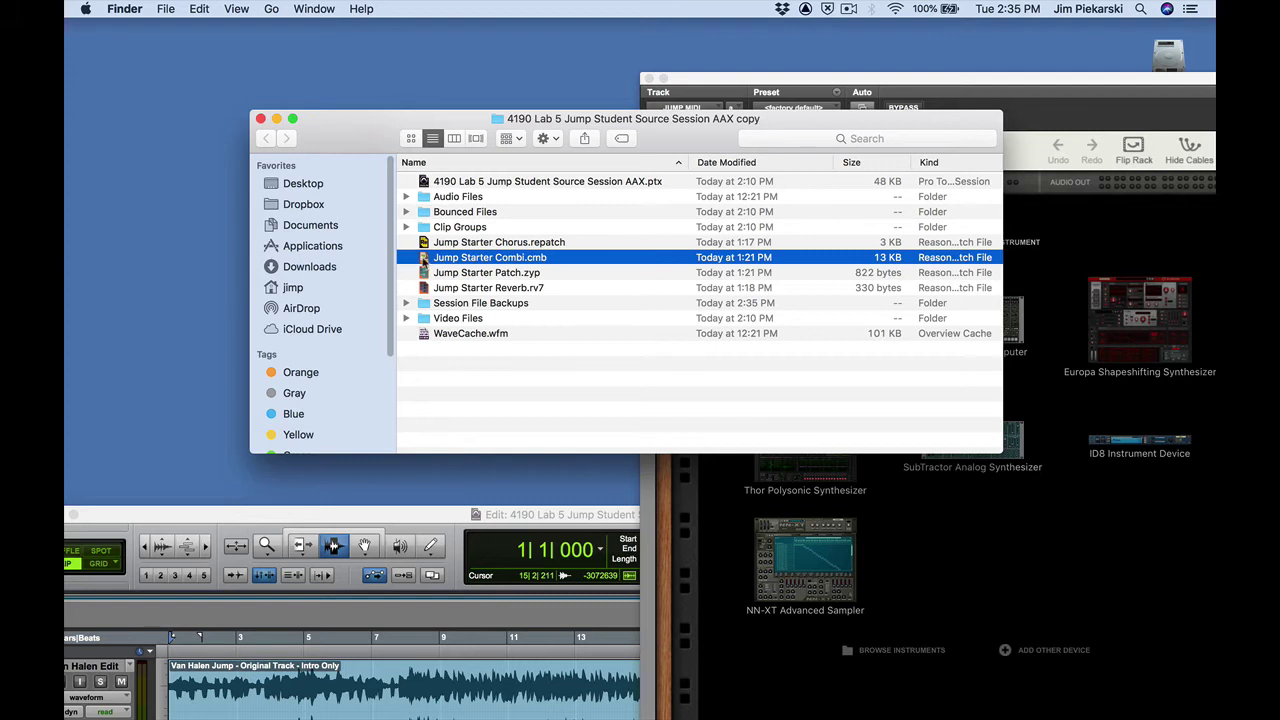
drag(423, 259, 960, 516)
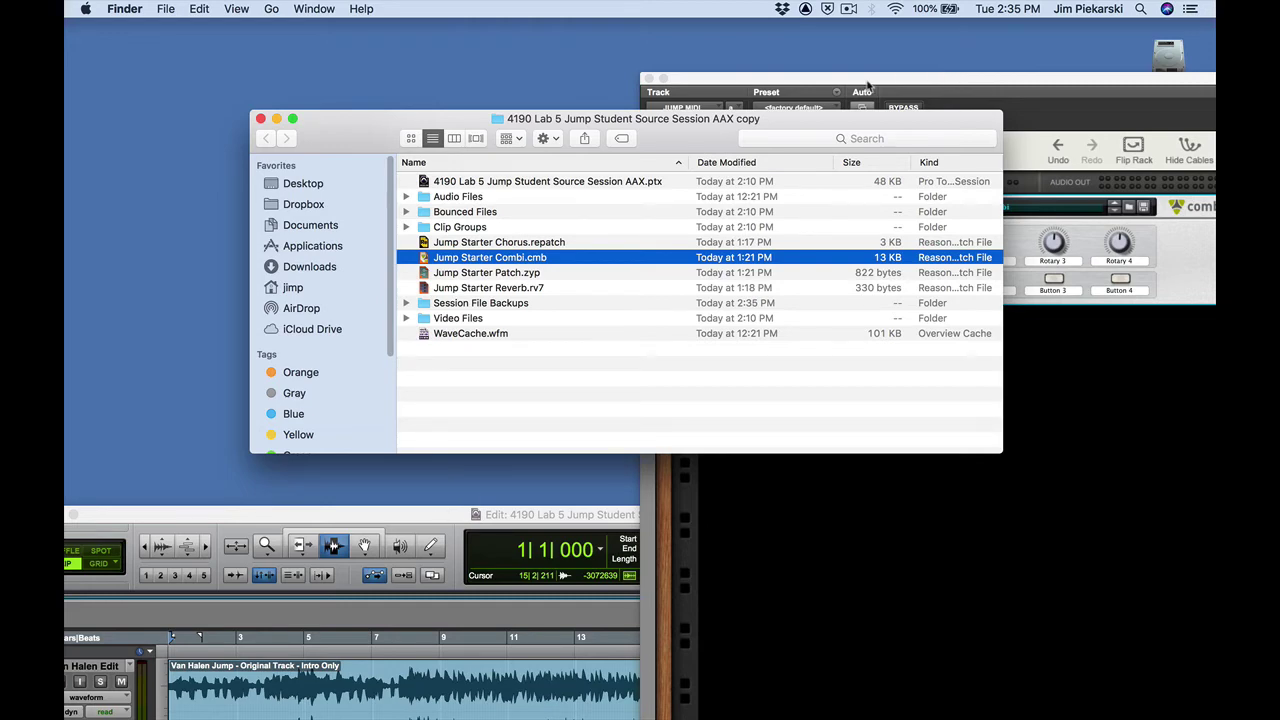
Switch back to Pro Tools and arrange the Edit and Reason Rack Plugin windows so the track controls and Combinator are accessible
drag(380, 514, 410, 14)
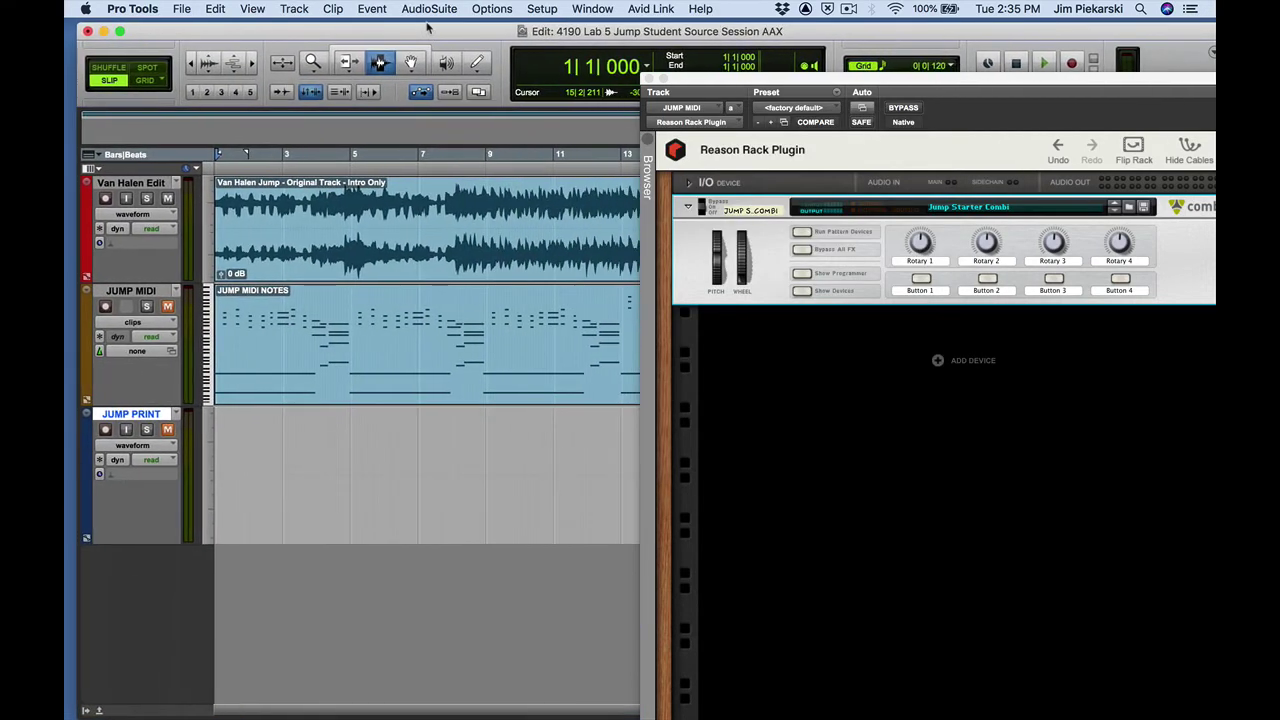
drag(713, 82, 332, 8)
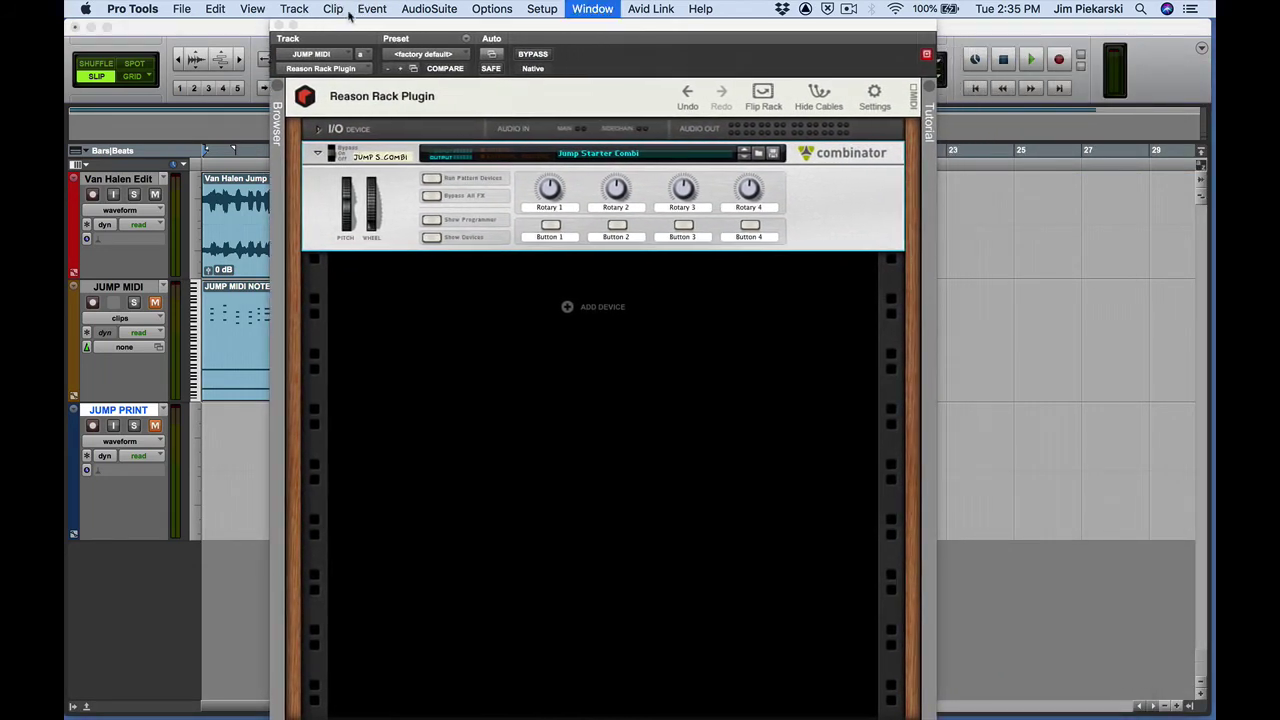
drag(491, 33, 521, 65)
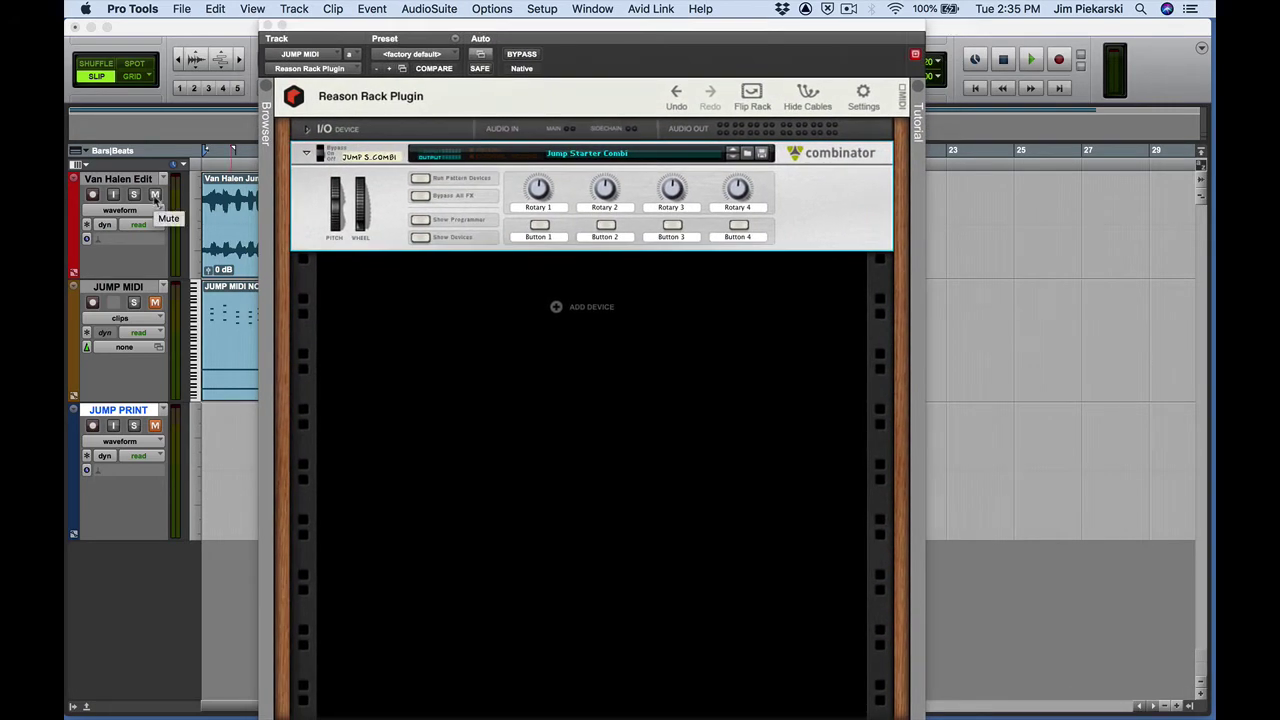
Mute the Van Halen Edit track, unmute JUMP MIDI, and play the session with the plugin window moved clear of the clips
click(155, 198)
click(155, 198)
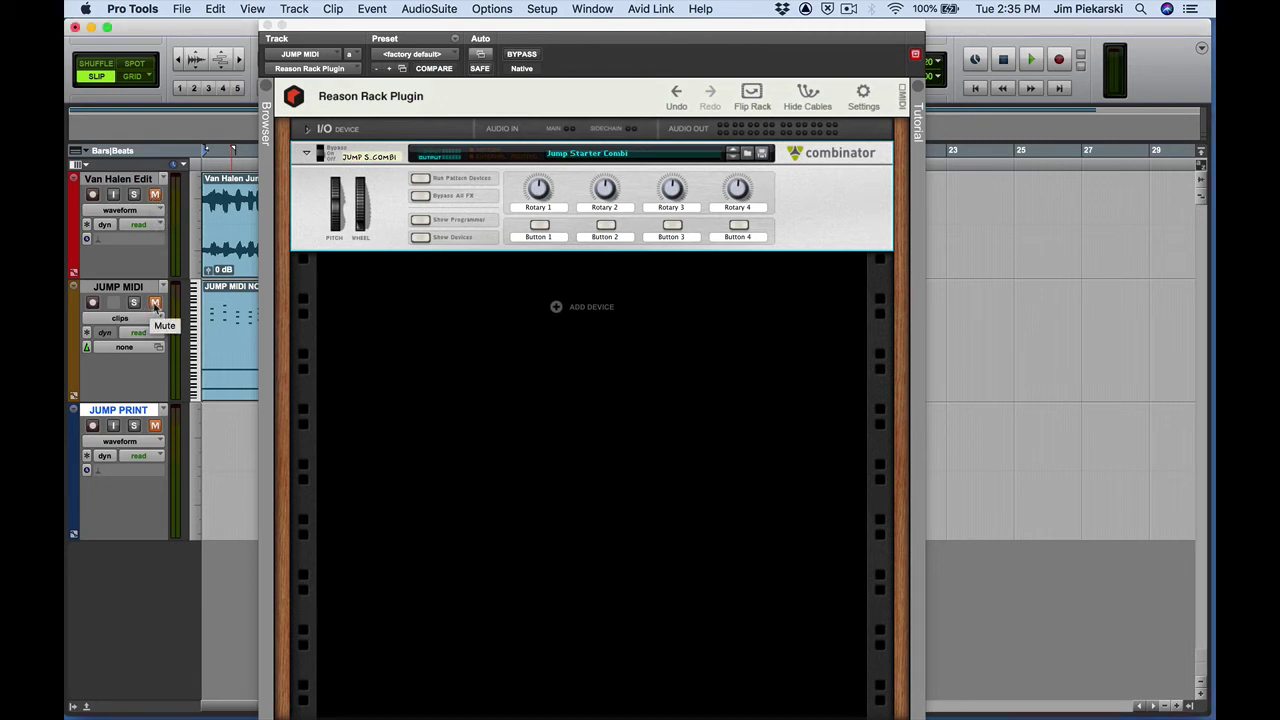
click(155, 303)
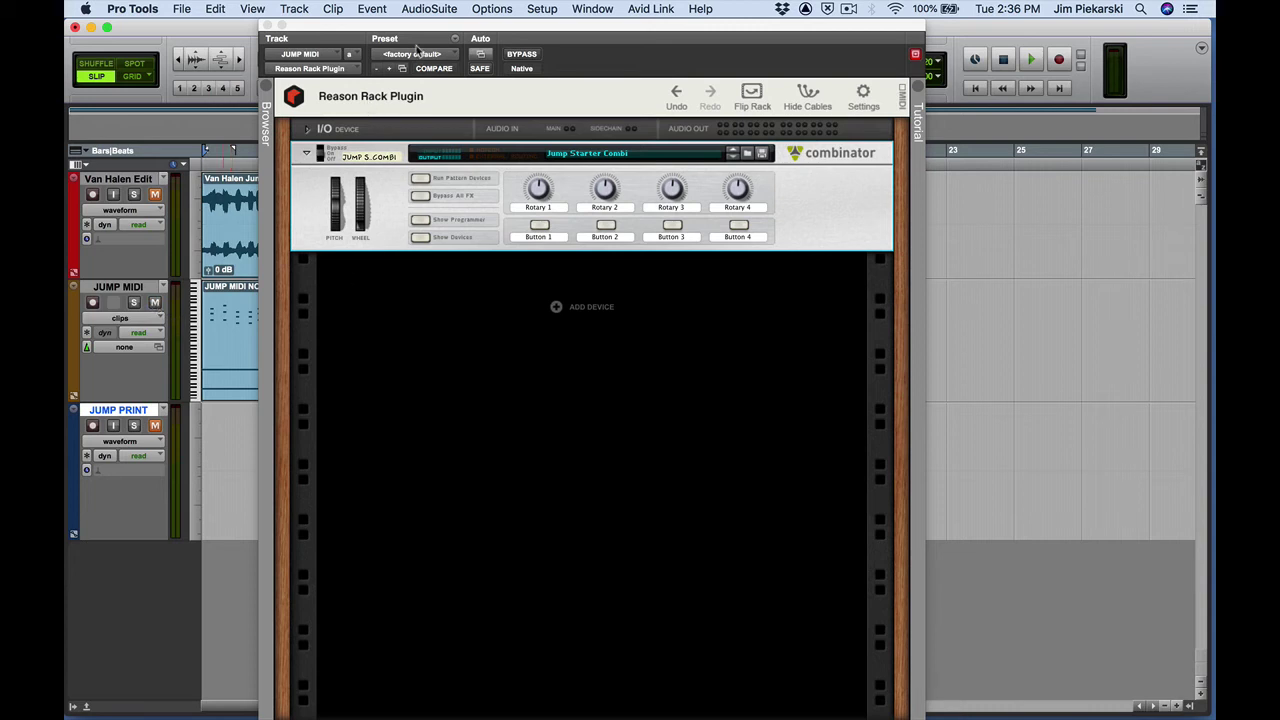
drag(429, 20, 685, 17)
key(space)
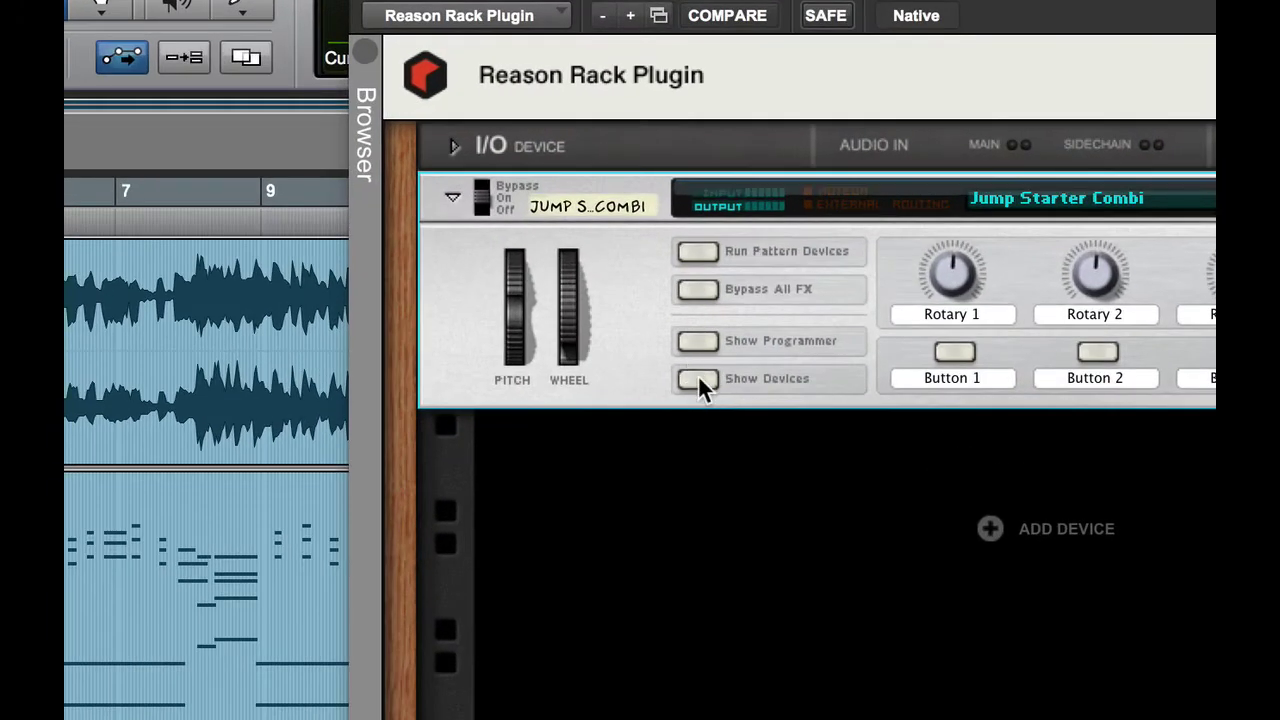
Show the devices inside the Jump Starter Combi and examine the cable routing on the back of the rack
click(699, 378)
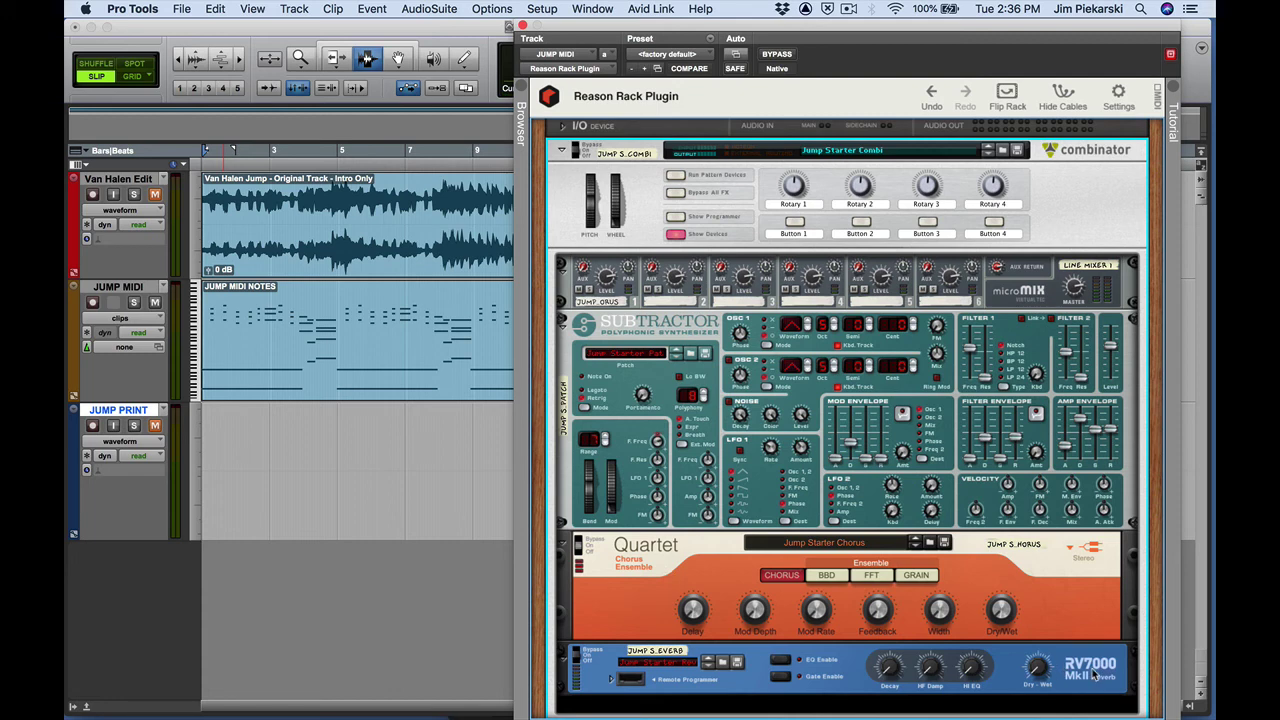
click(1006, 92)
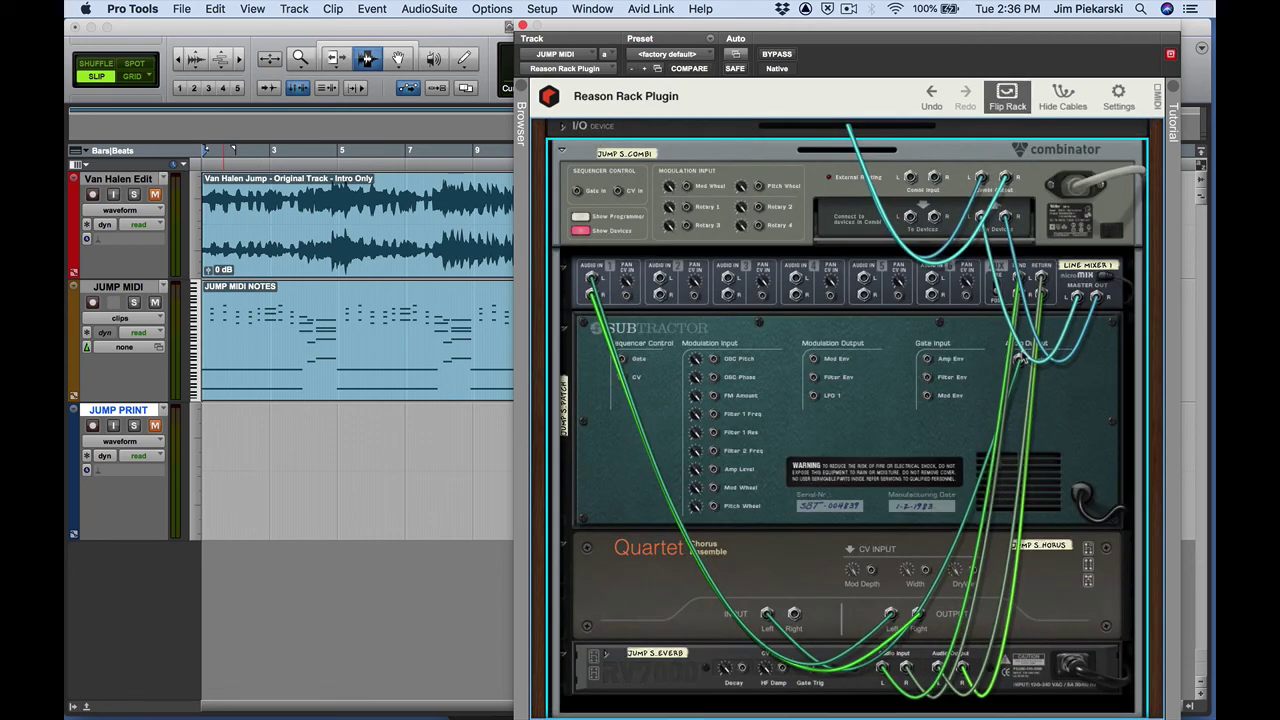
click(1006, 95)
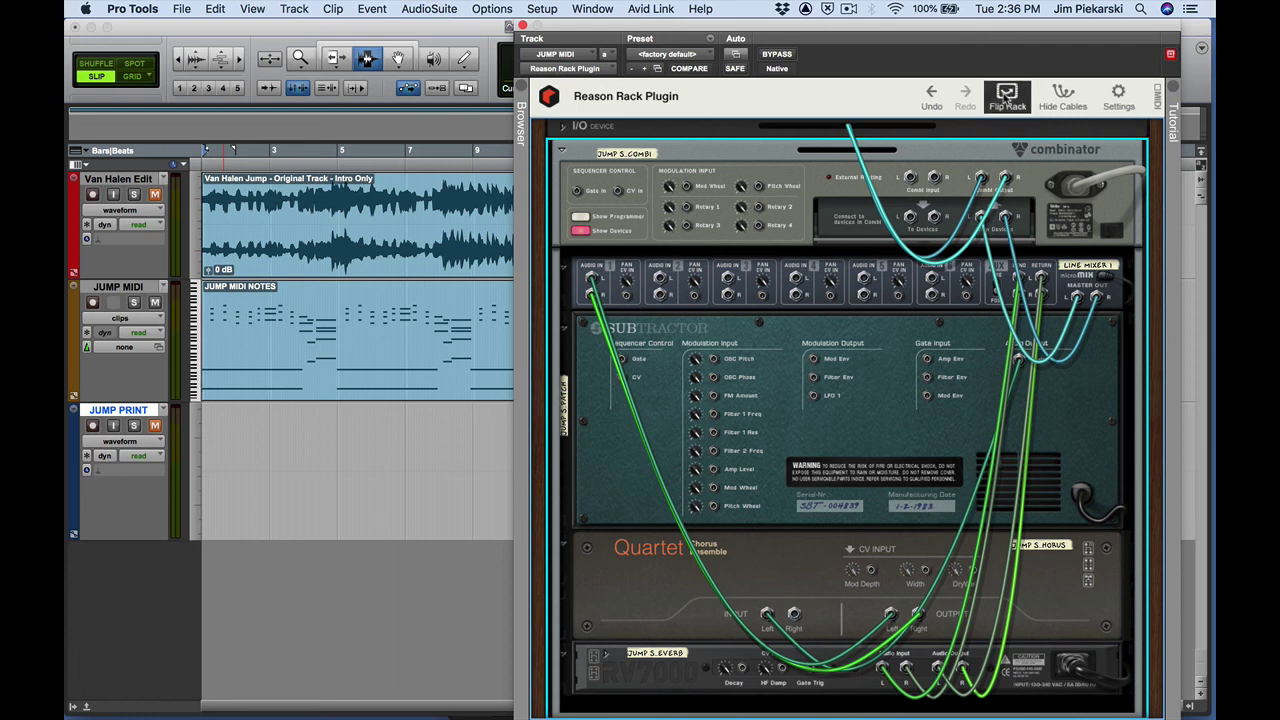